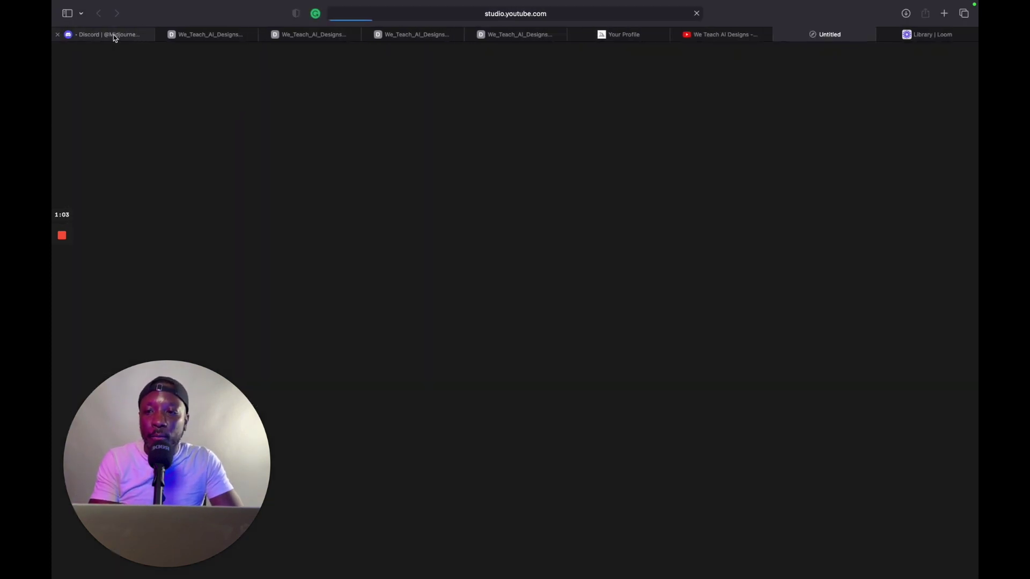
Look through the four We_Teach_AI_Designs comic-style portrait tabs, ending on the Midjourney profile gallery.
{"action": "left_click", "coordinate": [114, 36]}
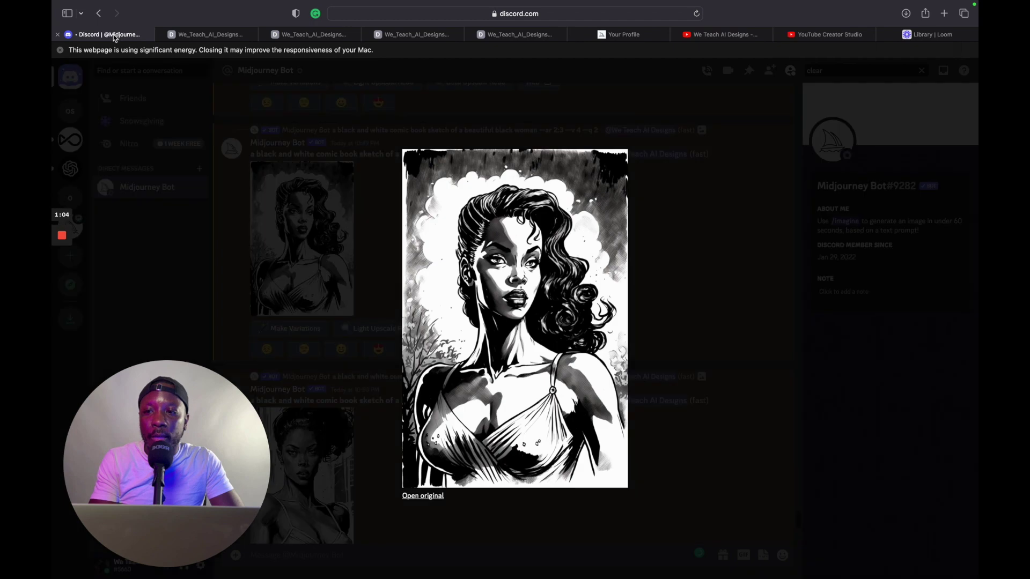
{"action": "left_click", "coordinate": [170, 37]}
{"action": "left_click", "coordinate": [296, 38]}
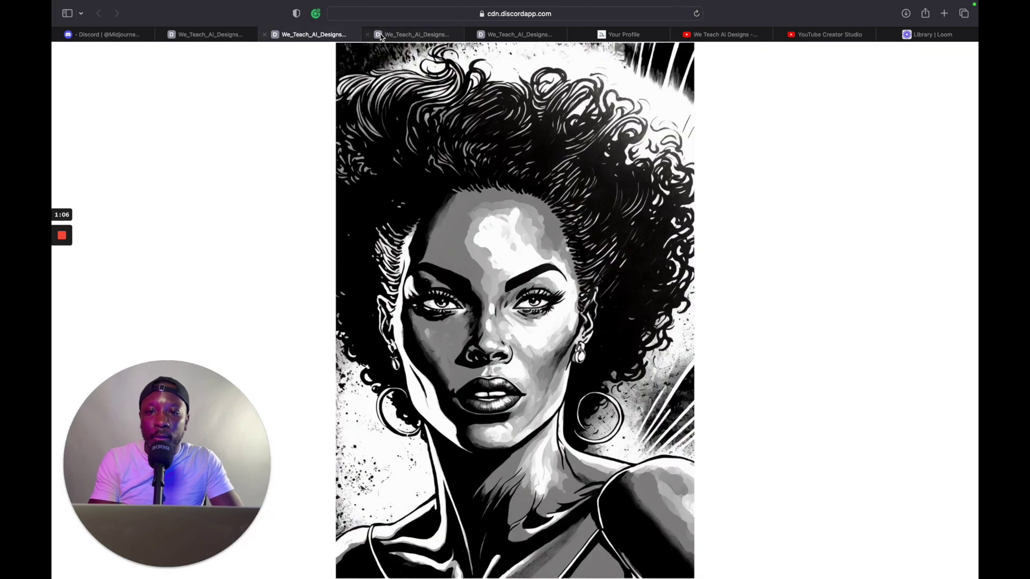
{"action": "left_click", "coordinate": [396, 37]}
{"action": "left_click", "coordinate": [518, 34]}
{"action": "left_click", "coordinate": [620, 34]}
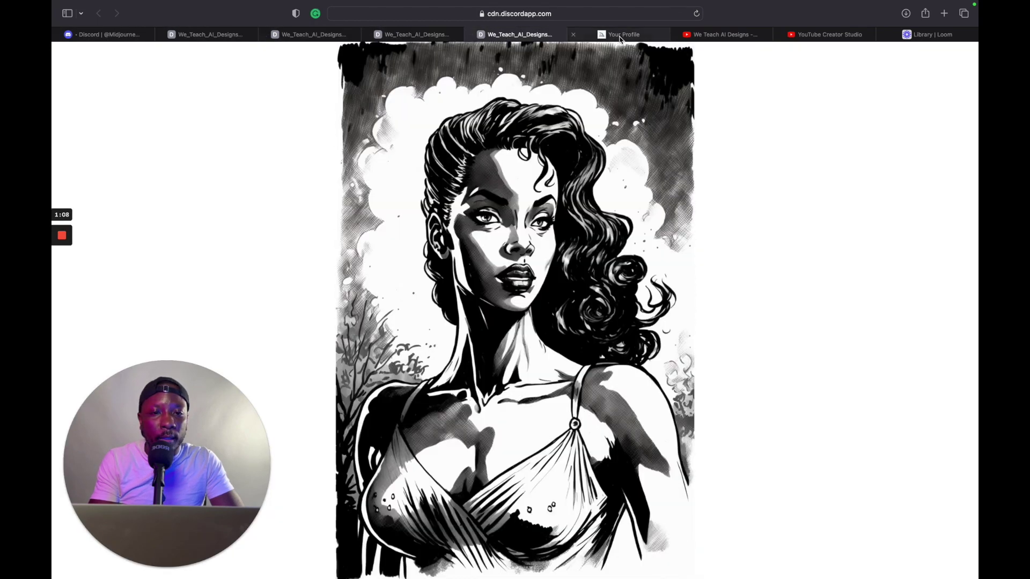
{"action": "scroll", "coordinate": [327, 147], "scroll_direction": "up", "scroll_amount": 15}
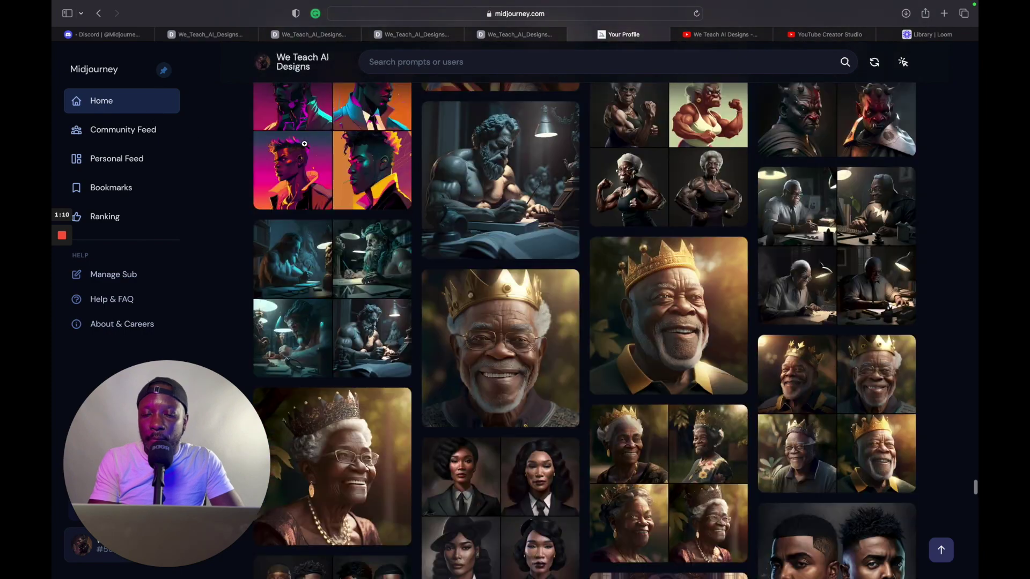
Scroll the profile gallery and switch to the Midjourney Community Feed.
{"action": "scroll", "coordinate": [592, 219], "scroll_direction": "up", "scroll_amount": 12}
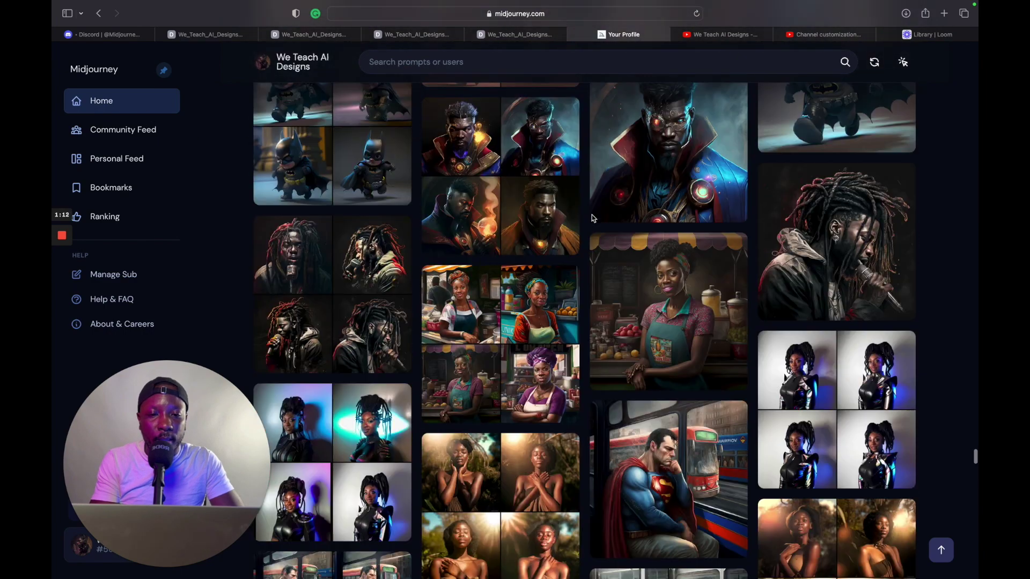
{"action": "scroll", "coordinate": [590, 215], "scroll_direction": "up", "scroll_amount": 5}
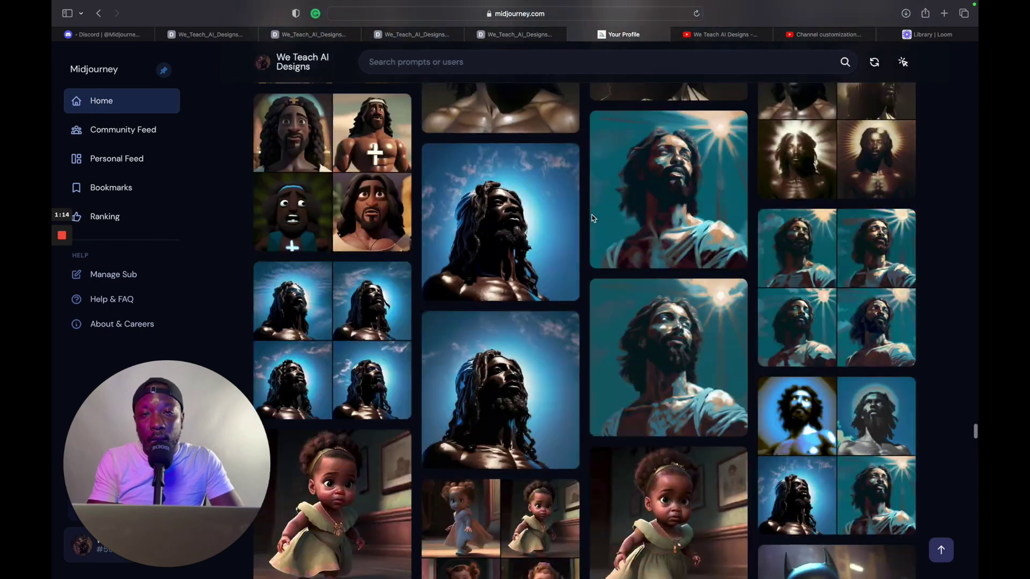
{"action": "scroll", "coordinate": [374, 156], "scroll_direction": "up", "scroll_amount": 5}
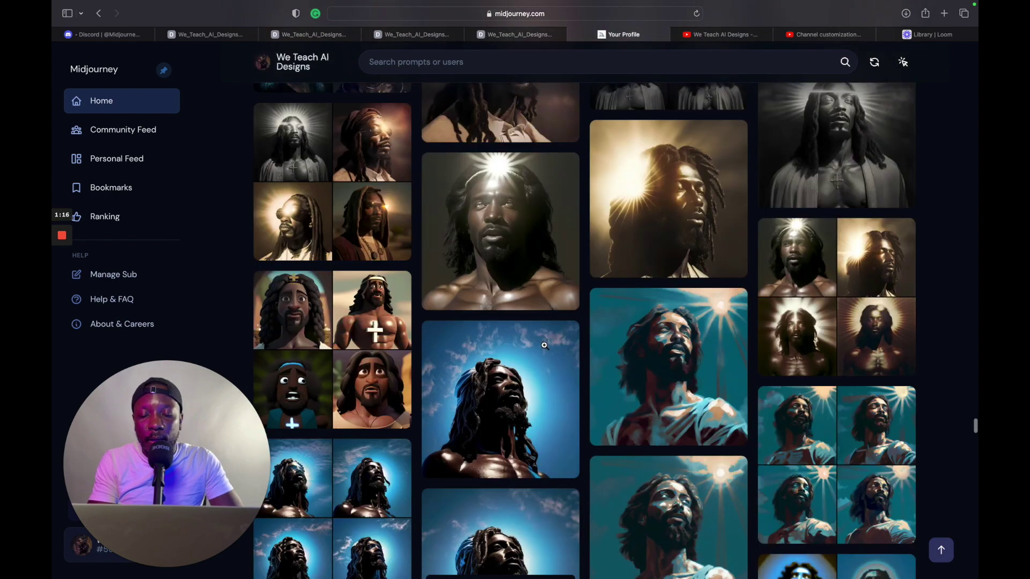
{"action": "left_click", "coordinate": [156, 132]}
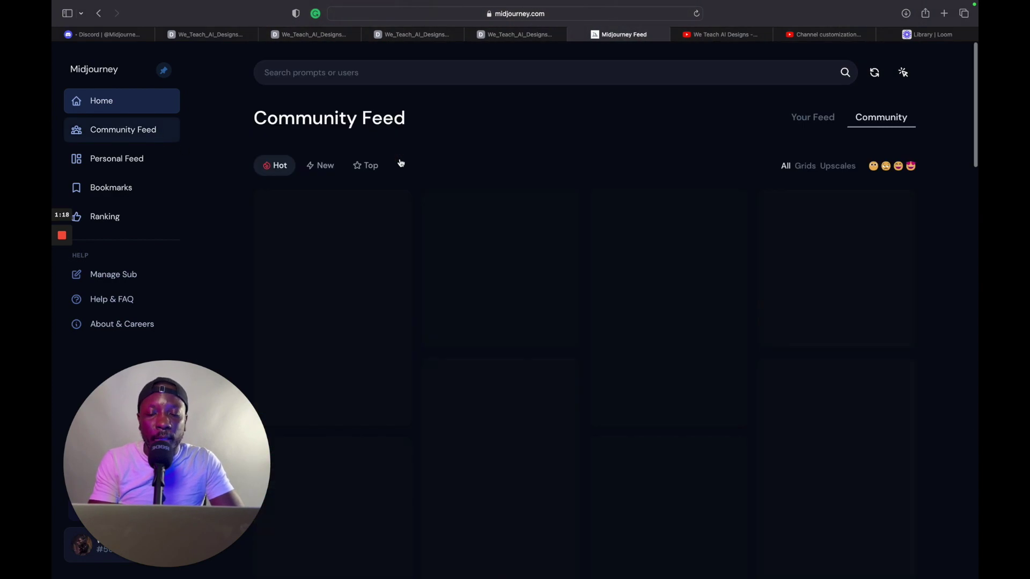
Browse the feed and enlarge the portrait of the woman in a pale green fan sculpture.
{"action": "scroll", "coordinate": [544, 332], "scroll_direction": "down", "scroll_amount": 5}
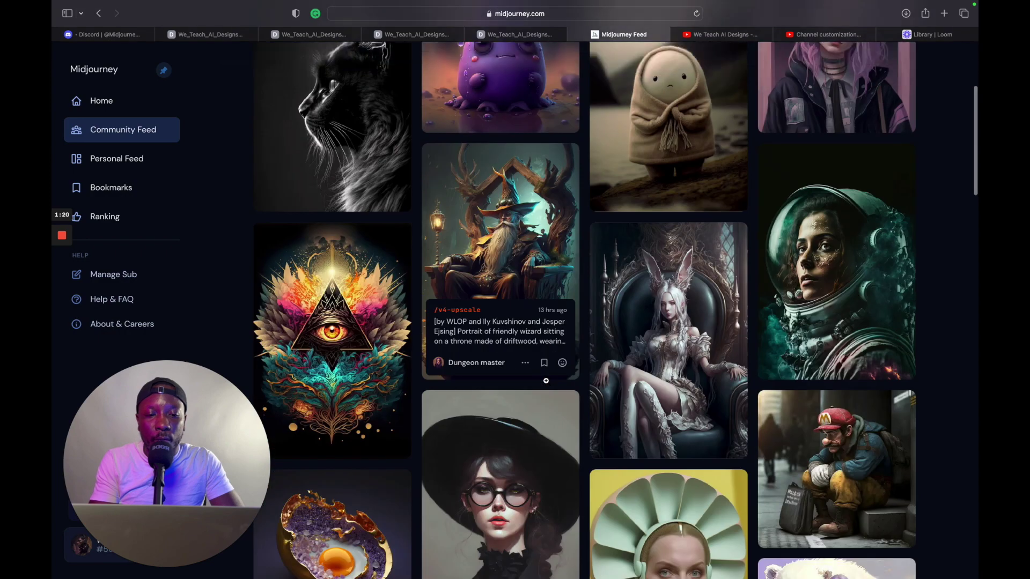
{"action": "scroll", "coordinate": [546, 384], "scroll_direction": "down", "scroll_amount": 5}
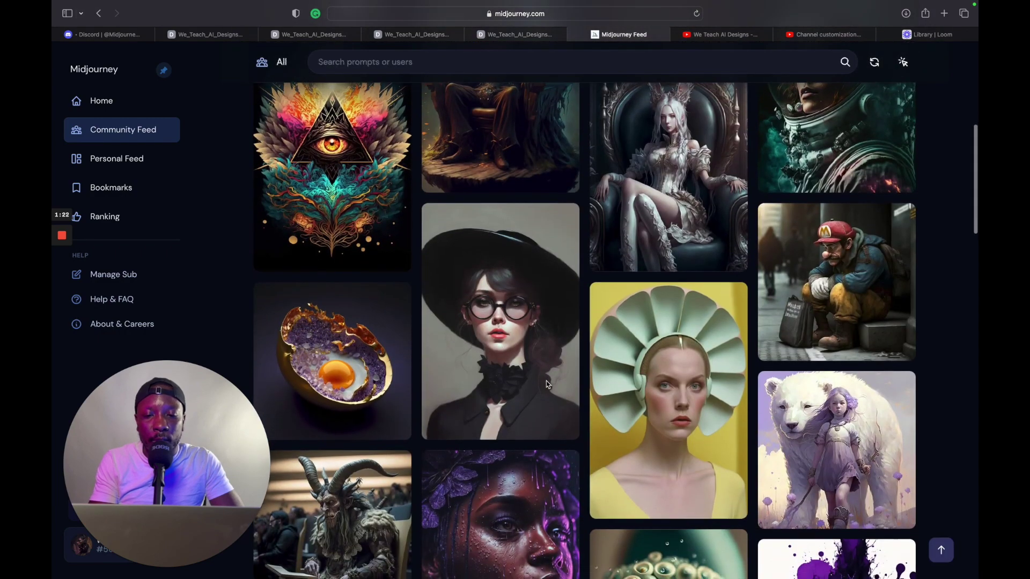
{"action": "scroll", "coordinate": [546, 384], "scroll_direction": "down", "scroll_amount": 3}
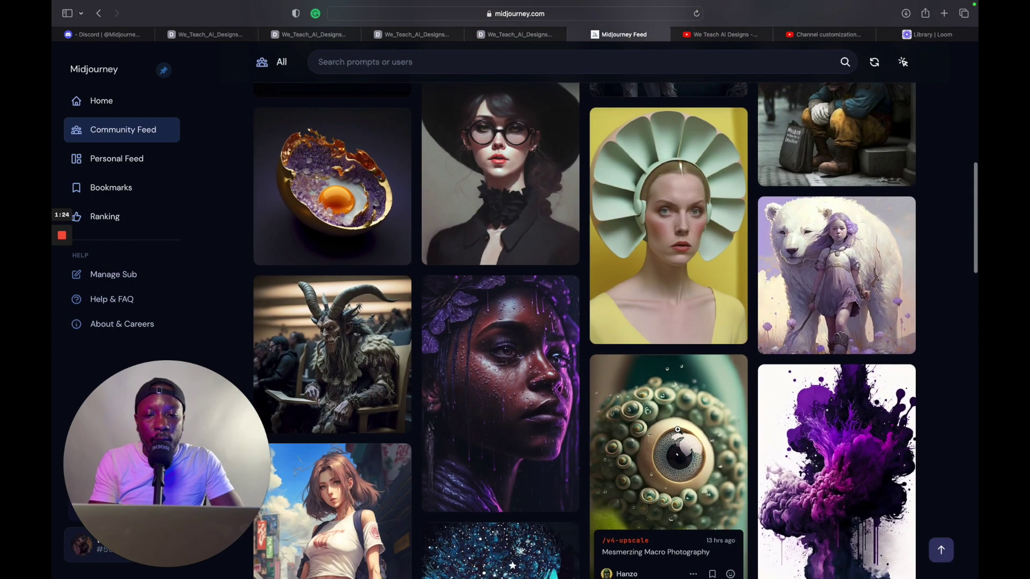
{"action": "mouse_move", "coordinate": [733, 273]}
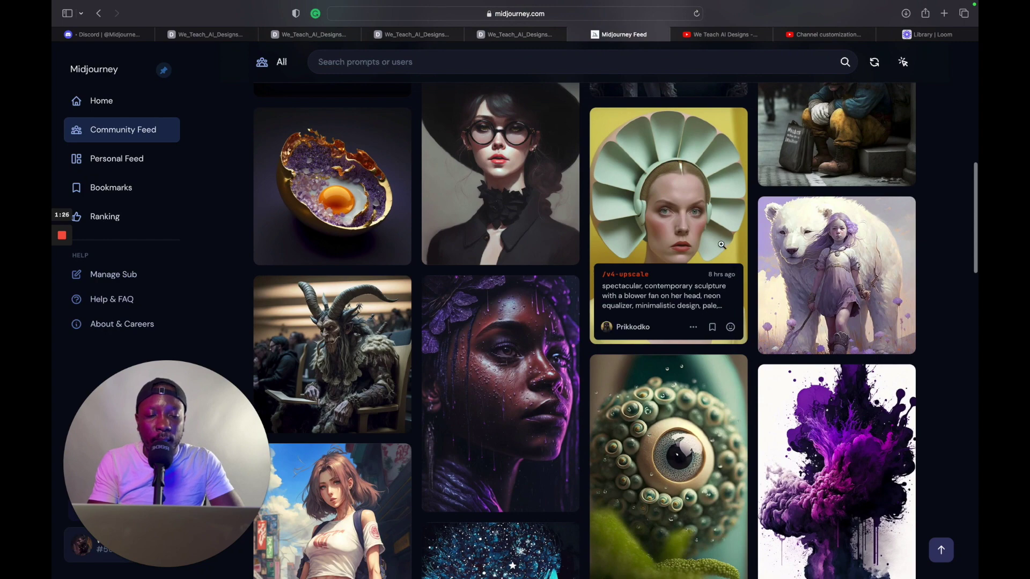
{"action": "left_click", "coordinate": [721, 244]}
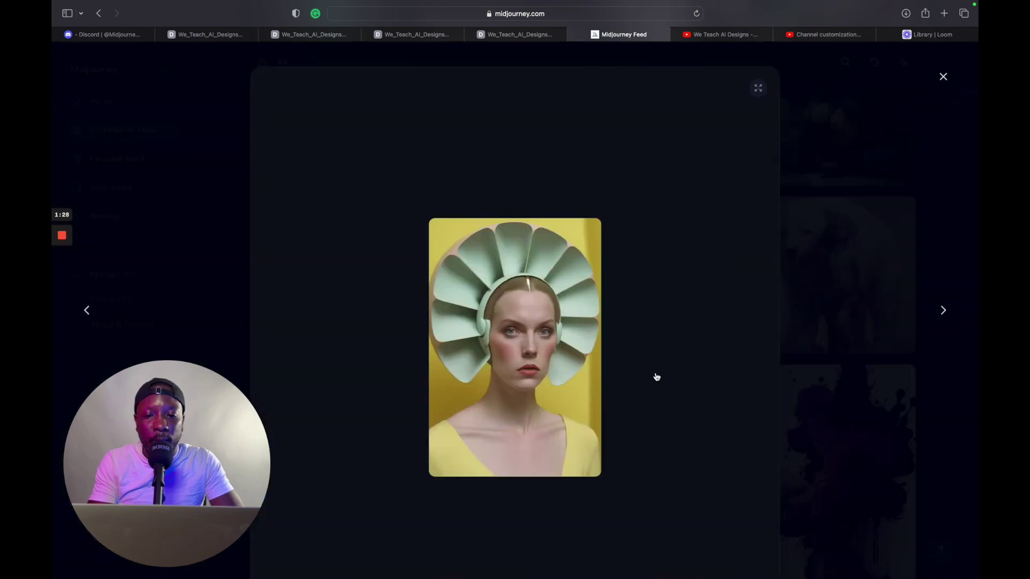
Scroll through the fan-sculpture portrait's details to read its prompt.
{"action": "scroll", "coordinate": [629, 463], "scroll_direction": "down", "scroll_amount": 2}
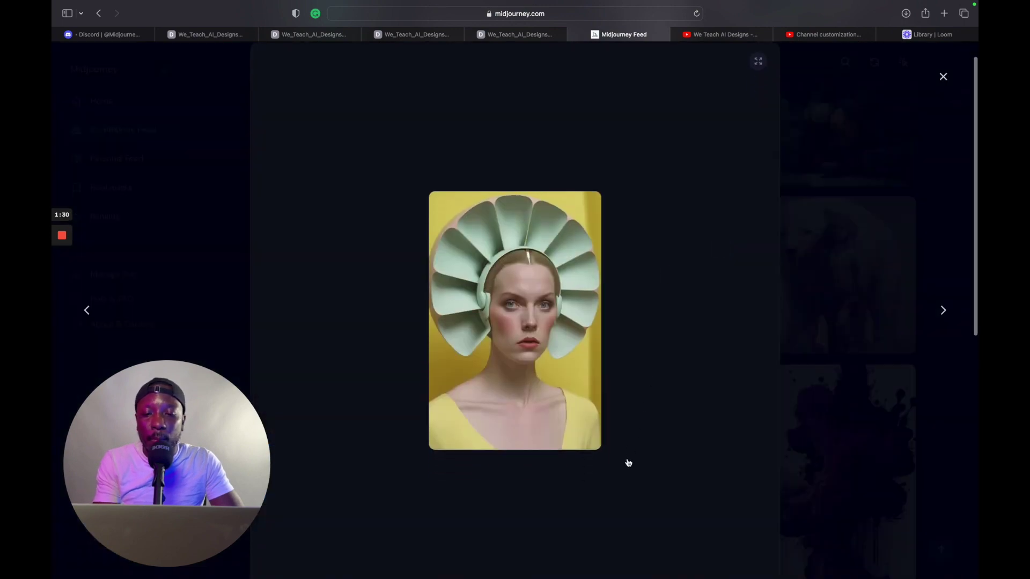
{"action": "scroll", "coordinate": [629, 463], "scroll_direction": "down", "scroll_amount": 5}
{"action": "scroll", "coordinate": [629, 463], "scroll_direction": "down", "scroll_amount": 5}
{"action": "scroll", "coordinate": [628, 462], "scroll_direction": "down", "scroll_amount": 7}
{"action": "scroll", "coordinate": [628, 462], "scroll_direction": "up", "scroll_amount": 8}
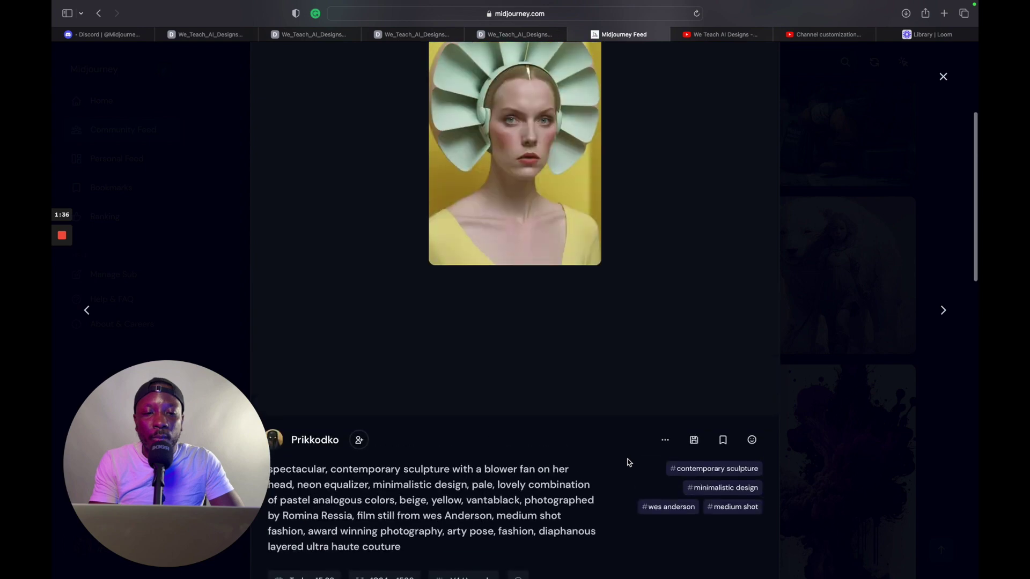
{"action": "scroll", "coordinate": [629, 463], "scroll_direction": "up", "scroll_amount": 5}
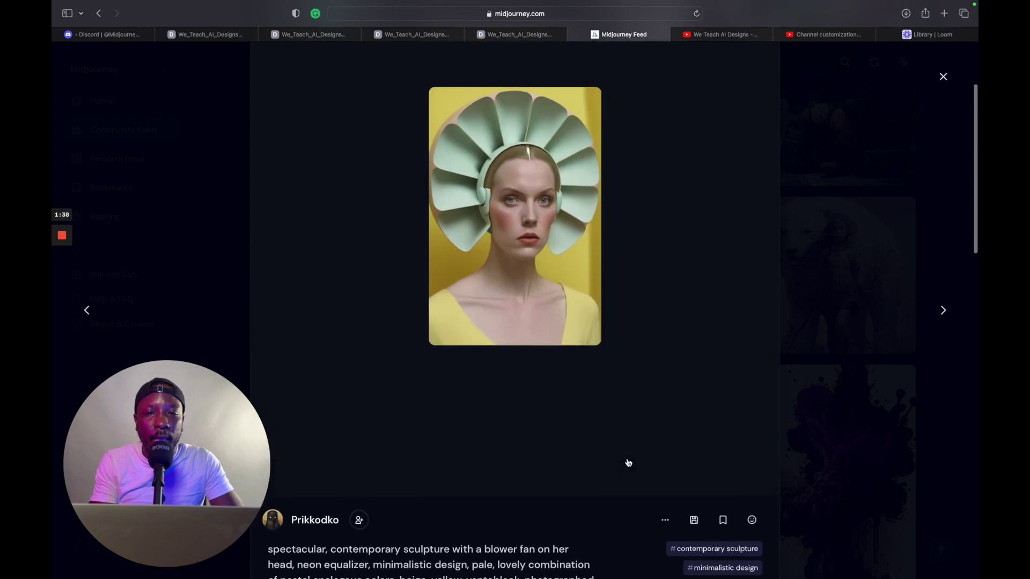
{"action": "scroll", "coordinate": [629, 463], "scroll_direction": "down", "scroll_amount": 4}
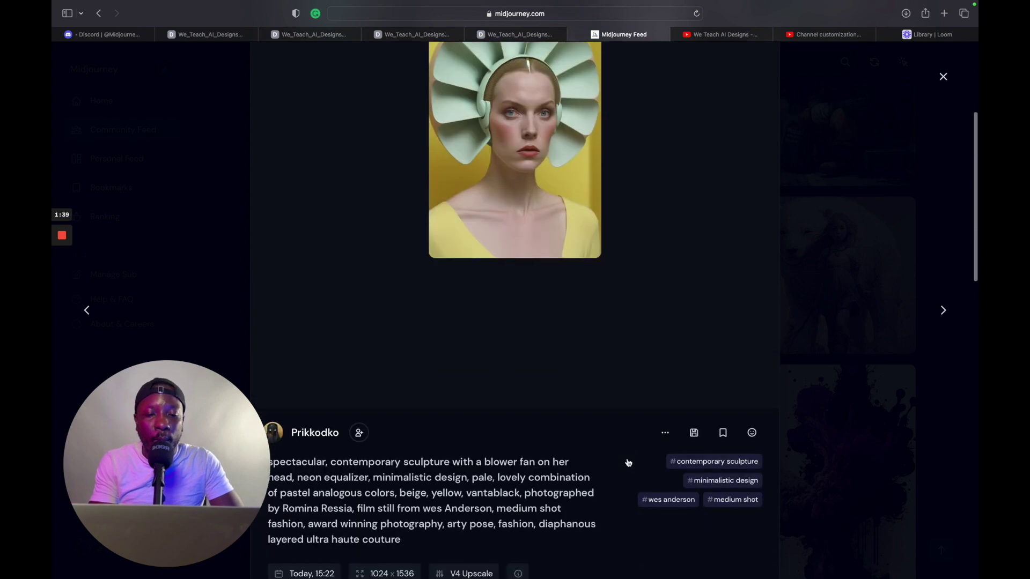
Copy the sculpture image's Full Command from its actions menu.
{"action": "left_click", "coordinate": [665, 434]}
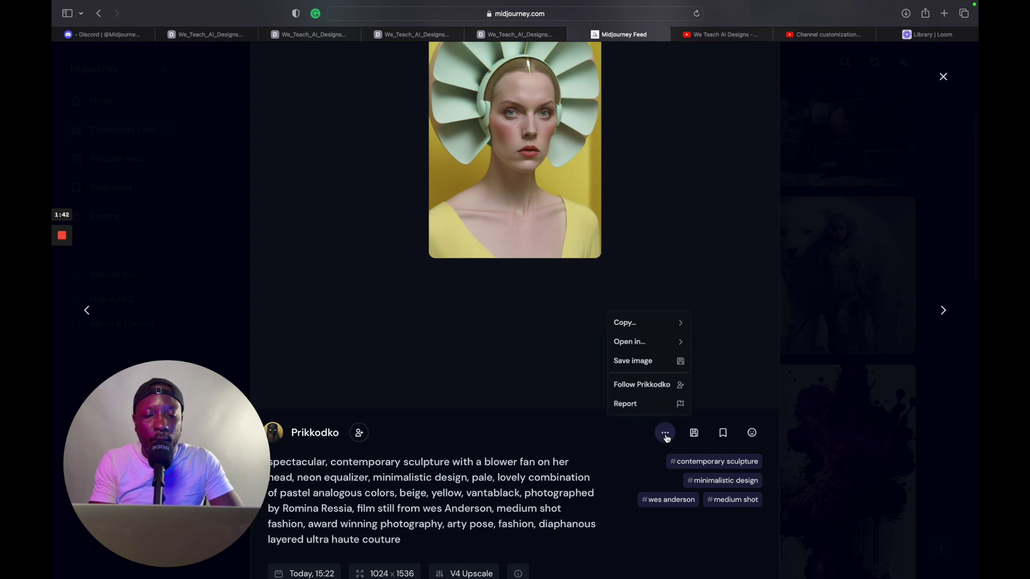
{"action": "left_click", "coordinate": [665, 434]}
{"action": "left_click", "coordinate": [665, 434]}
{"action": "mouse_move", "coordinate": [665, 328]}
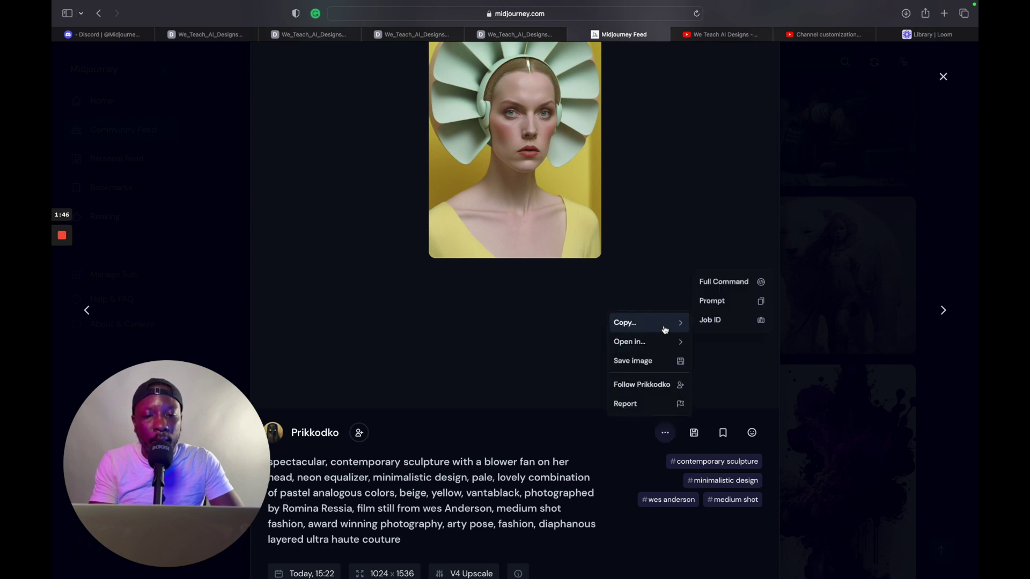
{"action": "left_click", "coordinate": [729, 288]}
Copy the Full Command once more and return to the Discord tab.
{"action": "scroll", "coordinate": [564, 397], "scroll_direction": "down", "scroll_amount": 3}
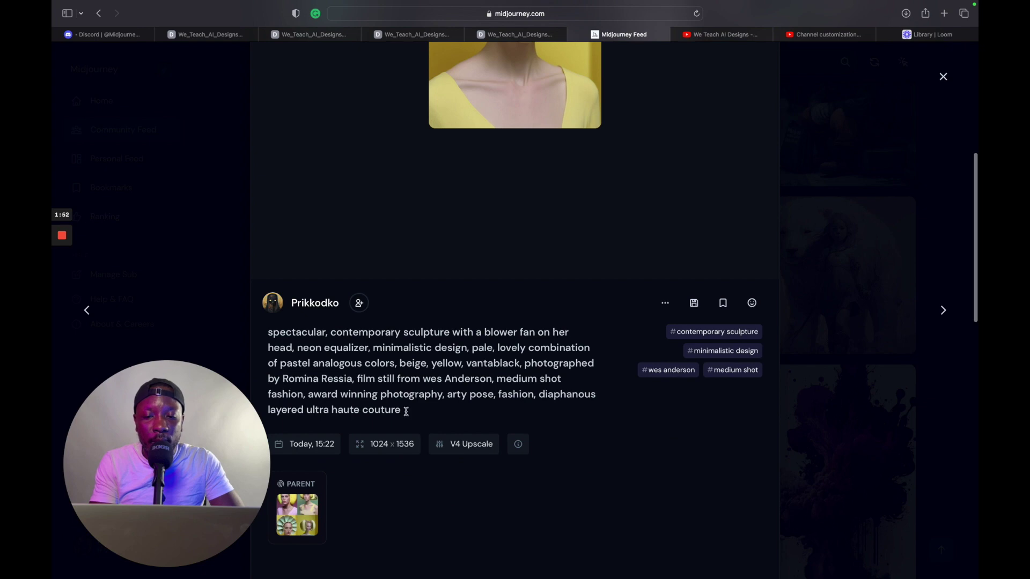
{"action": "scroll", "coordinate": [422, 370], "scroll_direction": "down", "scroll_amount": 3}
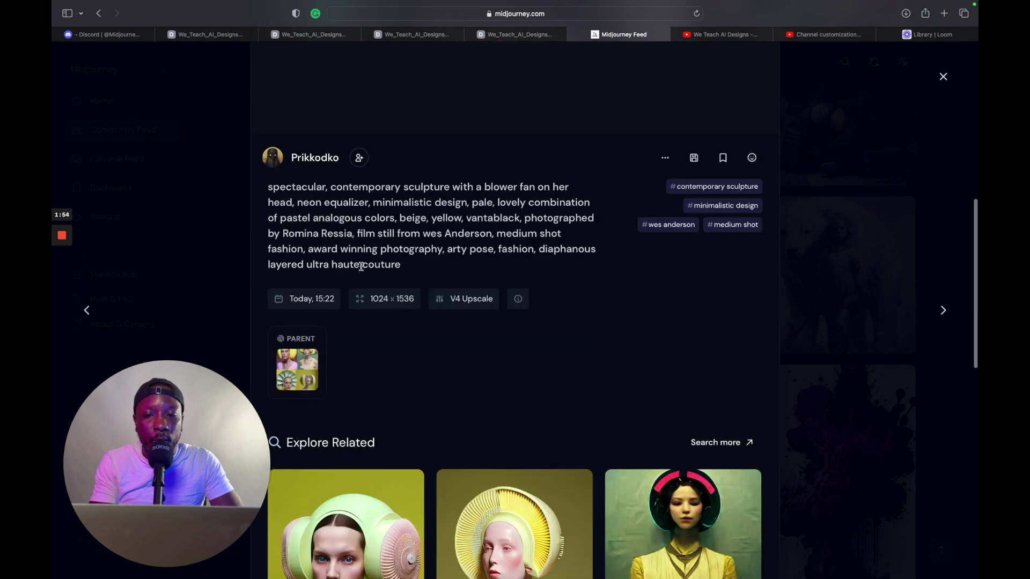
{"action": "scroll", "coordinate": [461, 278], "scroll_direction": "up", "scroll_amount": 1}
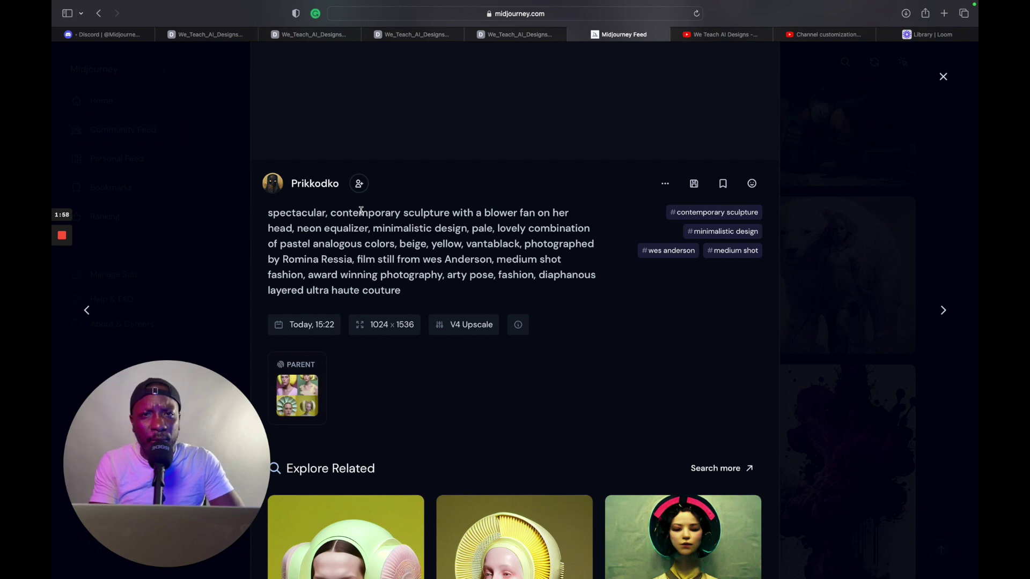
{"action": "scroll", "coordinate": [526, 207], "scroll_direction": "up", "scroll_amount": 6}
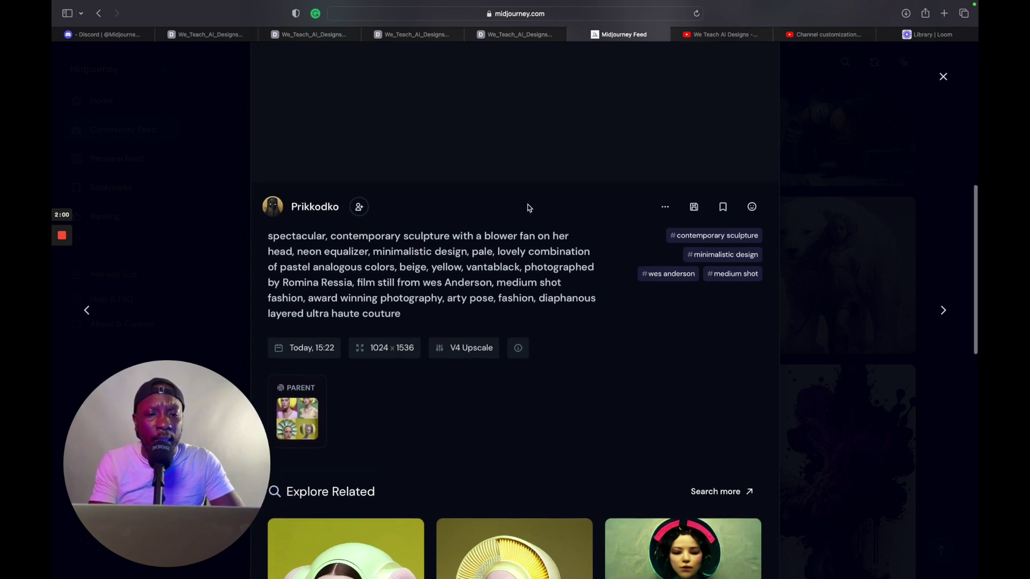
{"action": "left_click", "coordinate": [660, 388]}
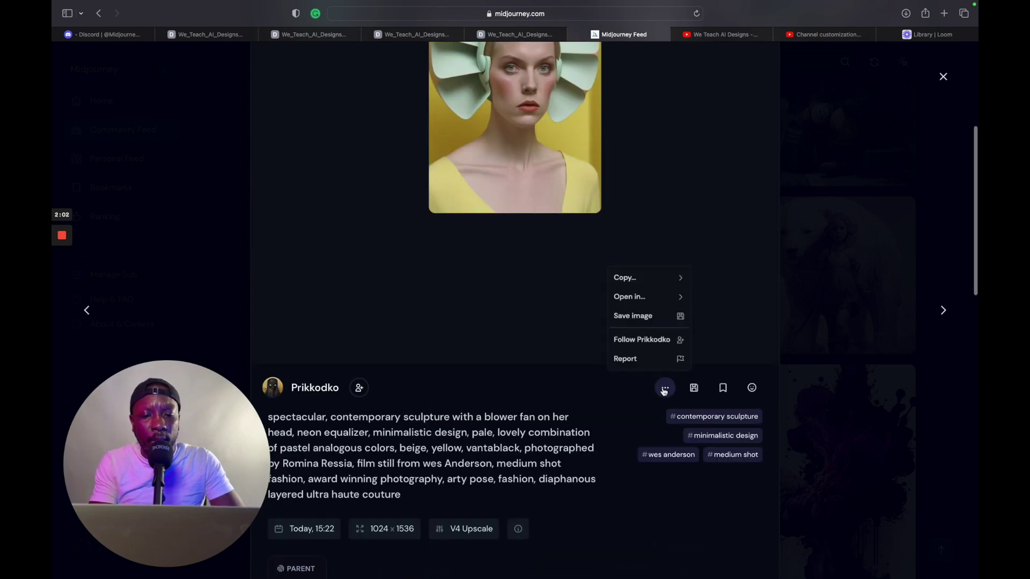
{"action": "mouse_move", "coordinate": [655, 285]}
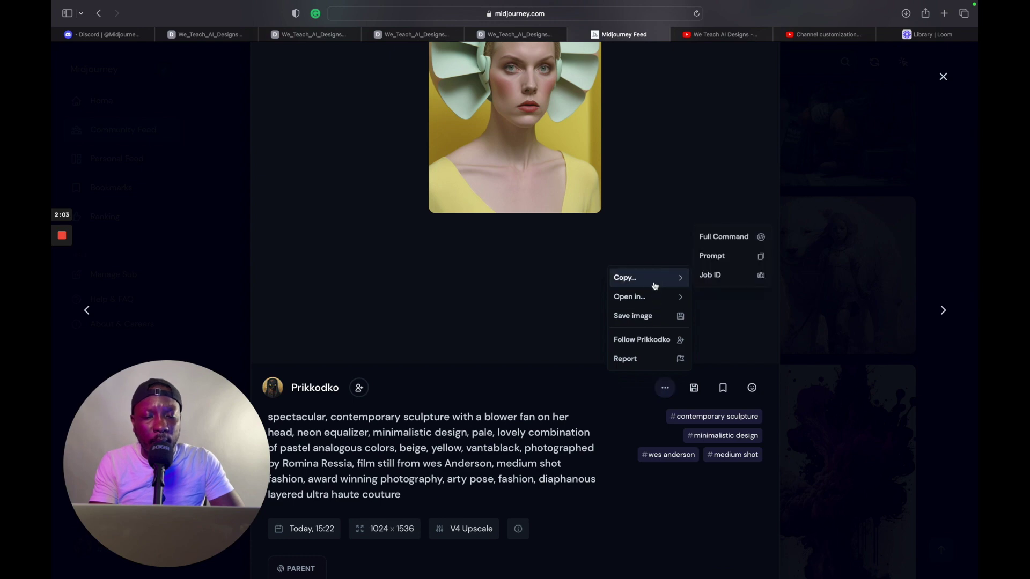
{"action": "left_click", "coordinate": [725, 238]}
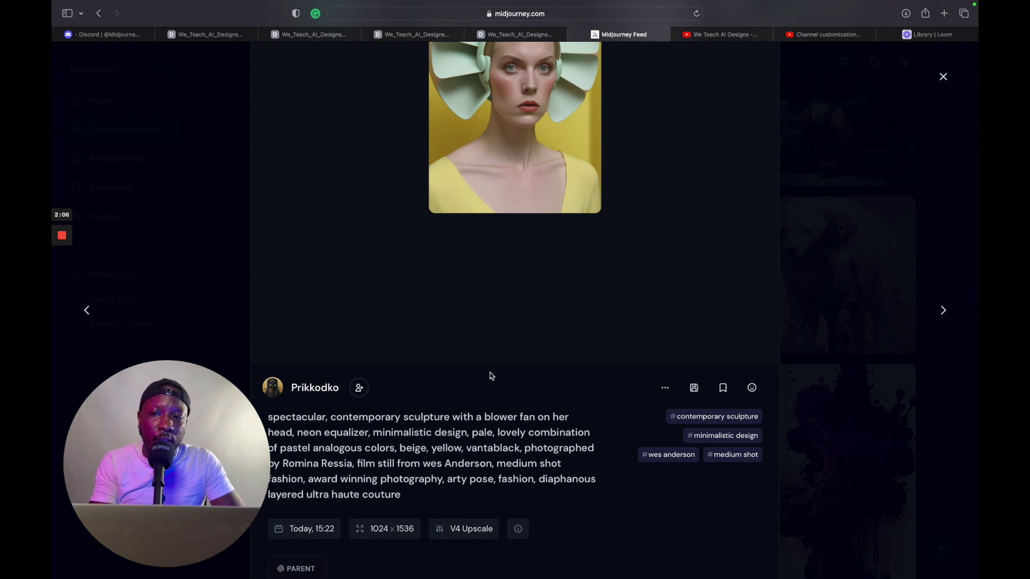
{"action": "left_click", "coordinate": [106, 36]}
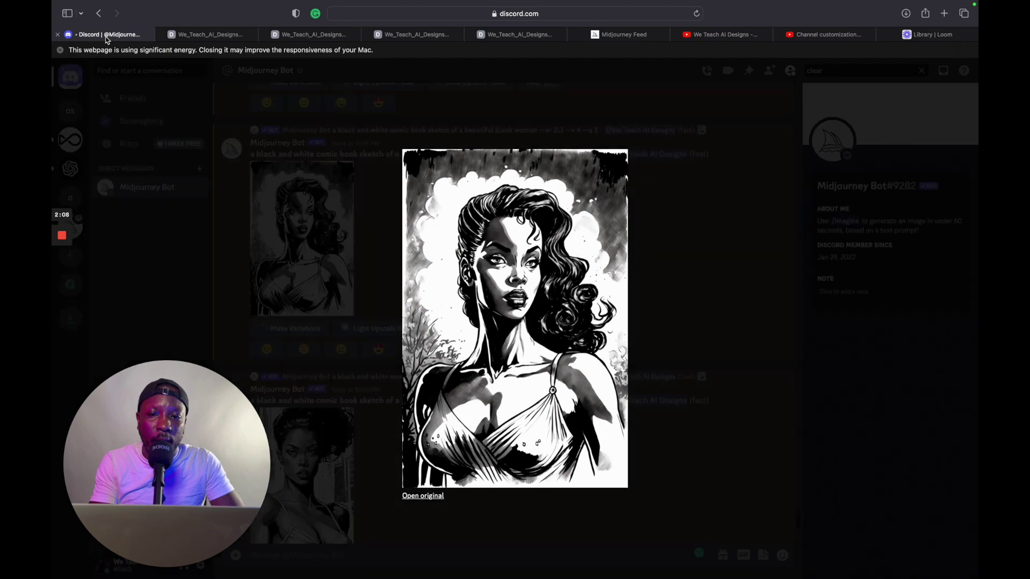
Close the enlarged comic sketch and start a slash command in the Midjourney Bot DM.
{"action": "left_click", "coordinate": [326, 174]}
{"action": "scroll", "coordinate": [410, 283], "scroll_direction": "down", "scroll_amount": 5}
{"action": "scroll", "coordinate": [410, 284], "scroll_direction": "down", "scroll_amount": 2}
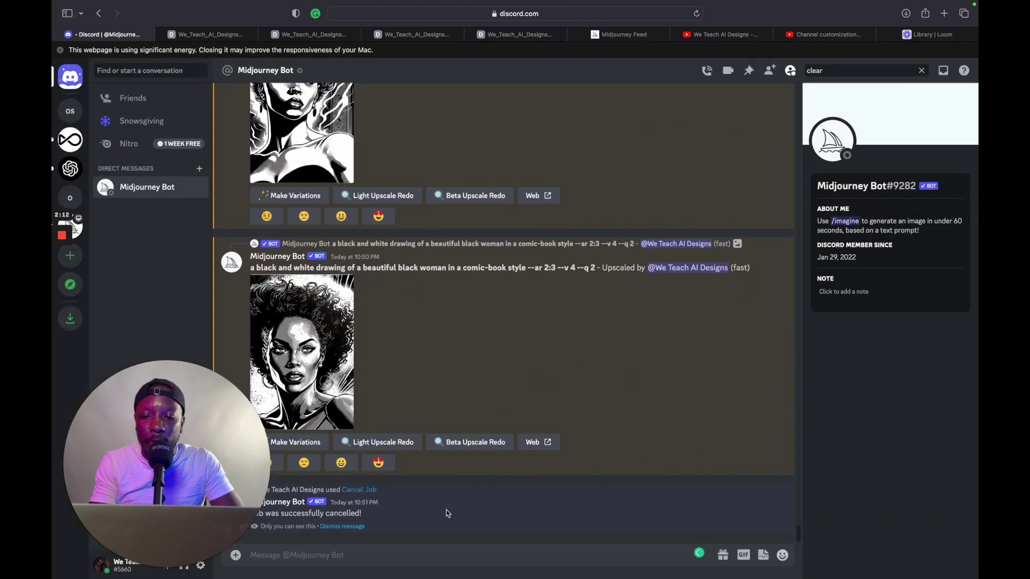
{"action": "left_click_drag", "start_coordinate": [159, 432], "coordinate": [809, 406]}
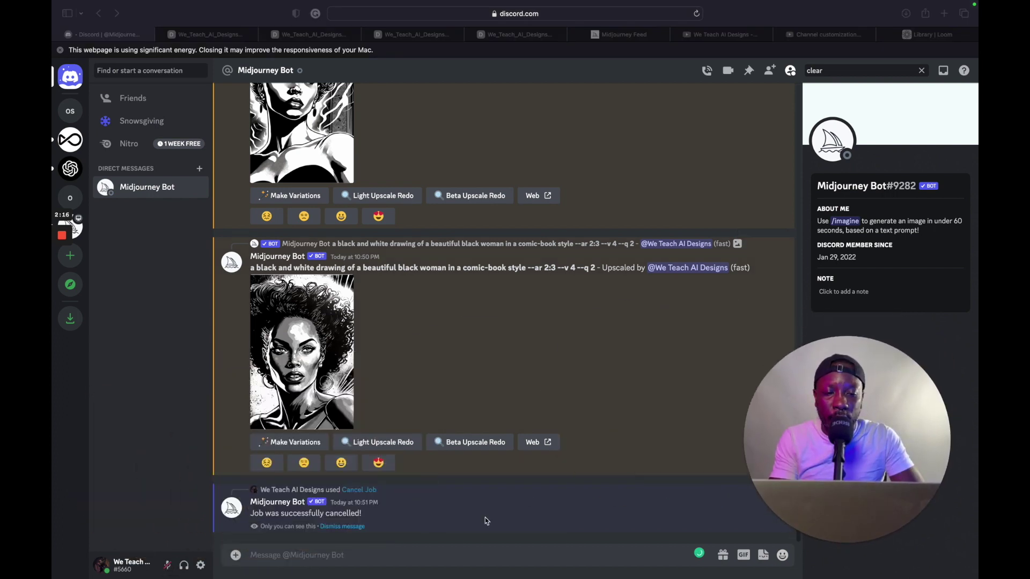
{"action": "left_click", "coordinate": [395, 556]}
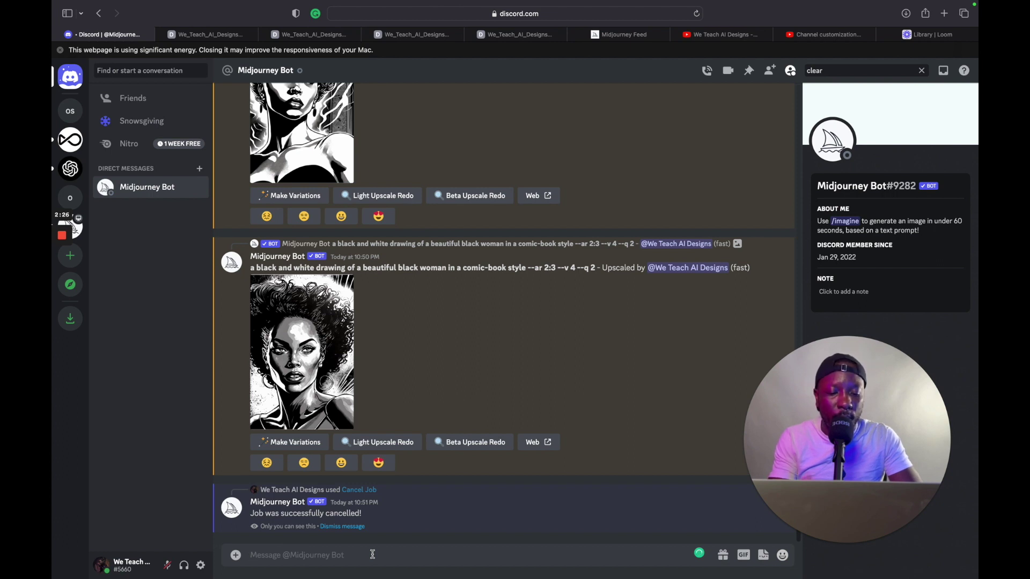
{"action": "type", "text": "/"}
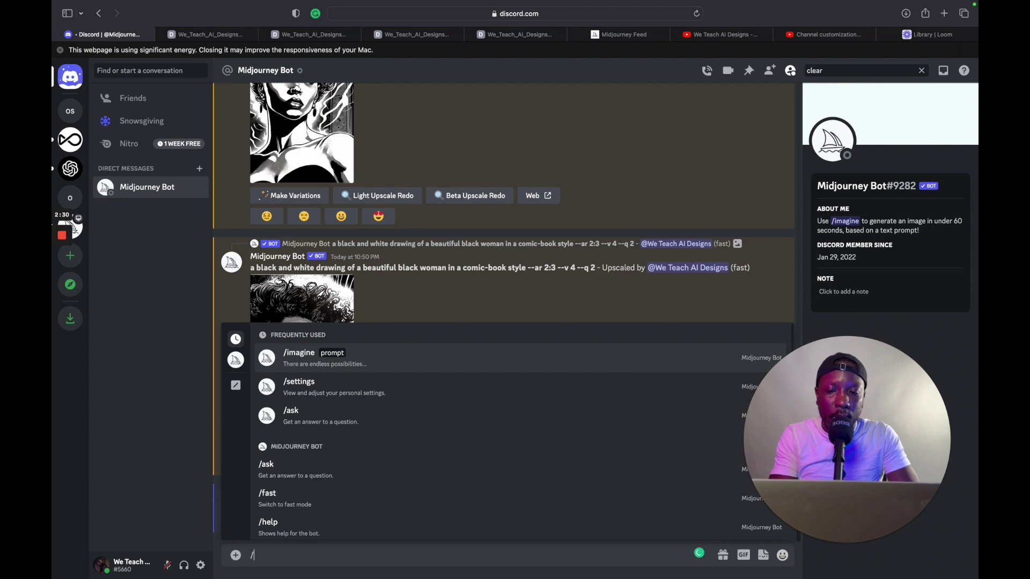
Choose /imagine and paste the copied blower-fan sculpture prompt ending in --ar 2:3 --v 4.
{"action": "key", "text": "Tab"}
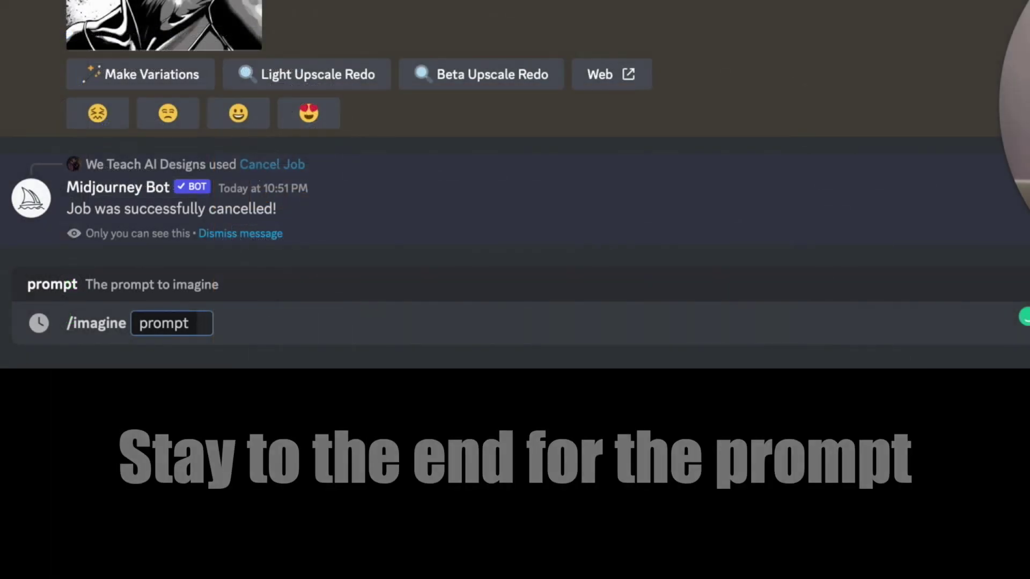
{"action": "type", "text": "spectacular, contemporary sculpture with a blower fan on her head, neon equalizer, minimalistic design, pale, lovely combination of pastel analogous colors, beige, yellow, vantablack, photographed by Romina Ressia, film still from wes Anderson, medium shot fashion, award winning photography, arty pose, fashion, diaphanous layered ultra haute couture --ar 2:3  --v 4"}
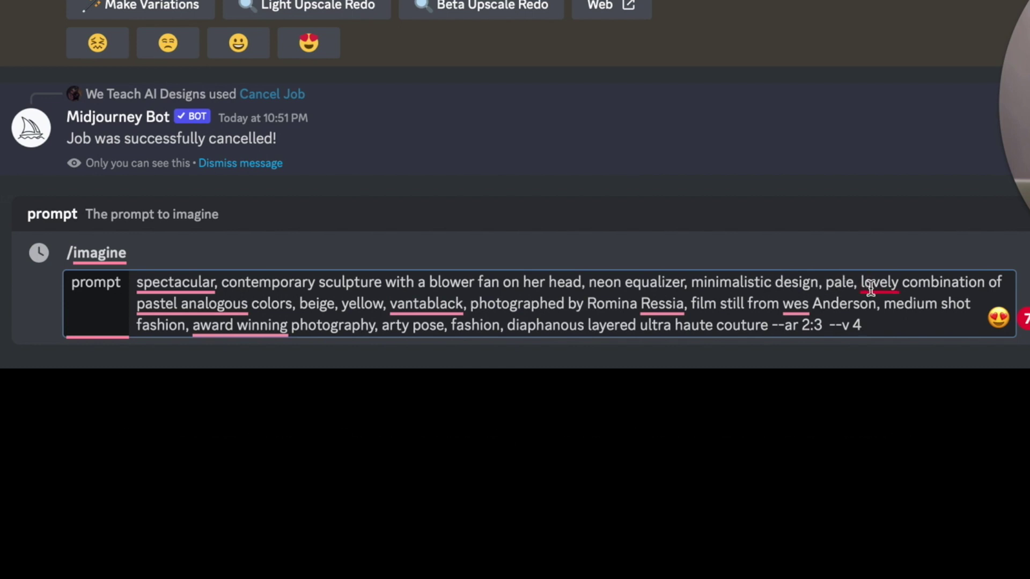
Accept Grammarly fixes for 'Wes', 'a lovely' and 'award-winning', then place the cursor after 'spectacular'.
{"action": "mouse_move", "coordinate": [230, 315]}
{"action": "mouse_move", "coordinate": [793, 305]}
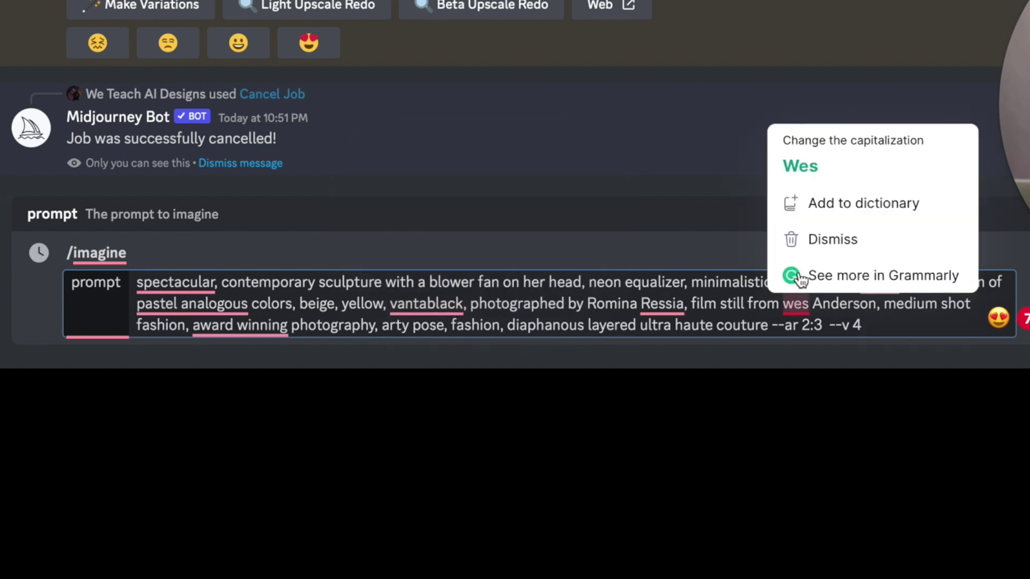
{"action": "left_click", "coordinate": [800, 167]}
{"action": "left_click", "coordinate": [793, 304]}
{"action": "mouse_move", "coordinate": [880, 284]}
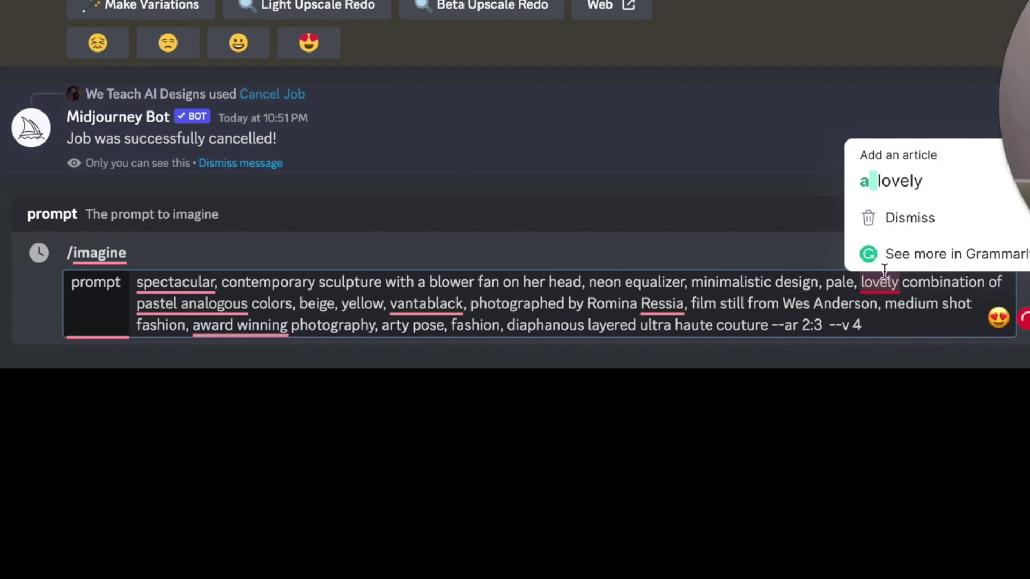
{"action": "left_click", "coordinate": [918, 196]}
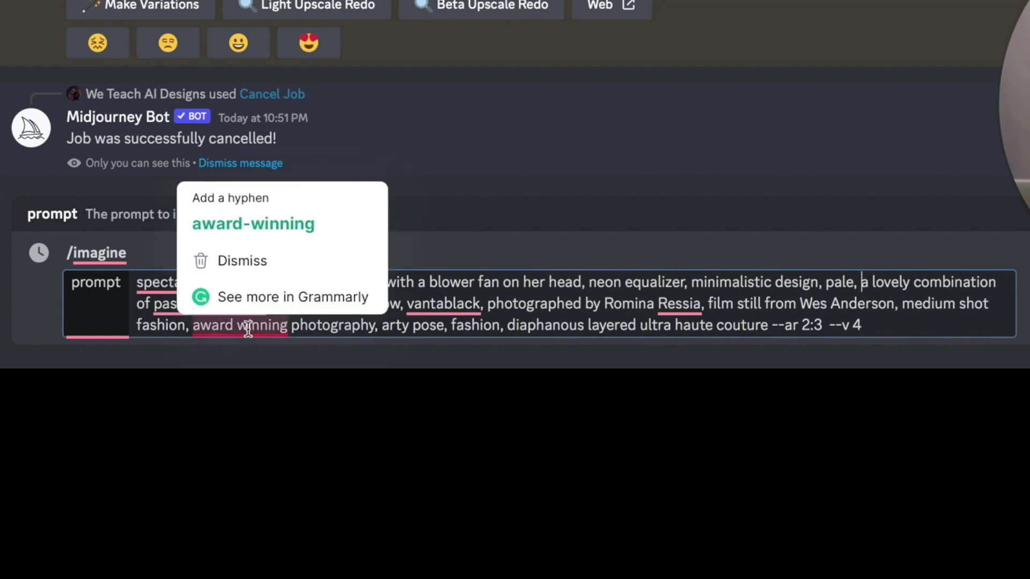
{"action": "left_click", "coordinate": [278, 227]}
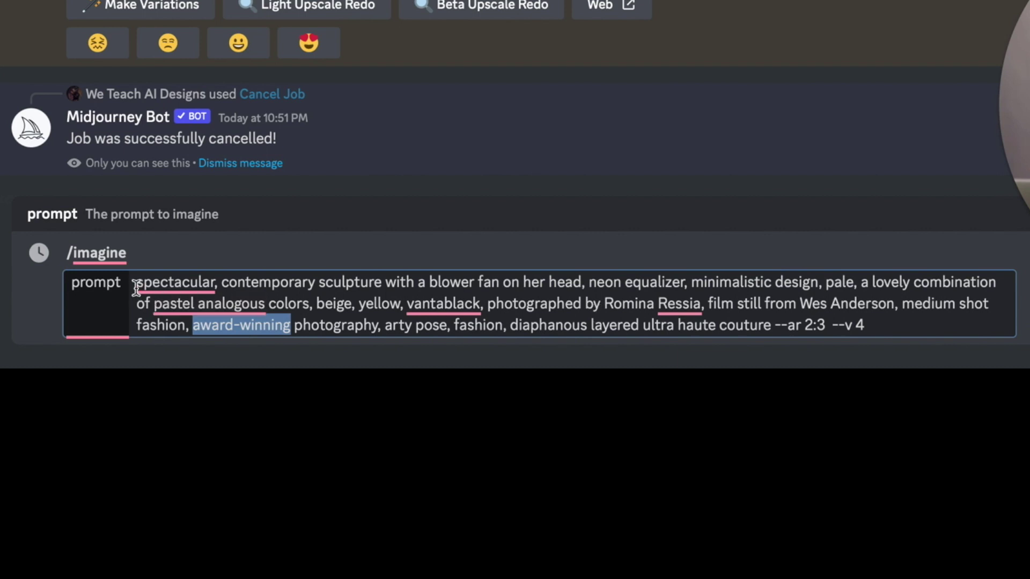
{"action": "mouse_move", "coordinate": [137, 287]}
{"action": "left_click", "coordinate": [217, 284]}
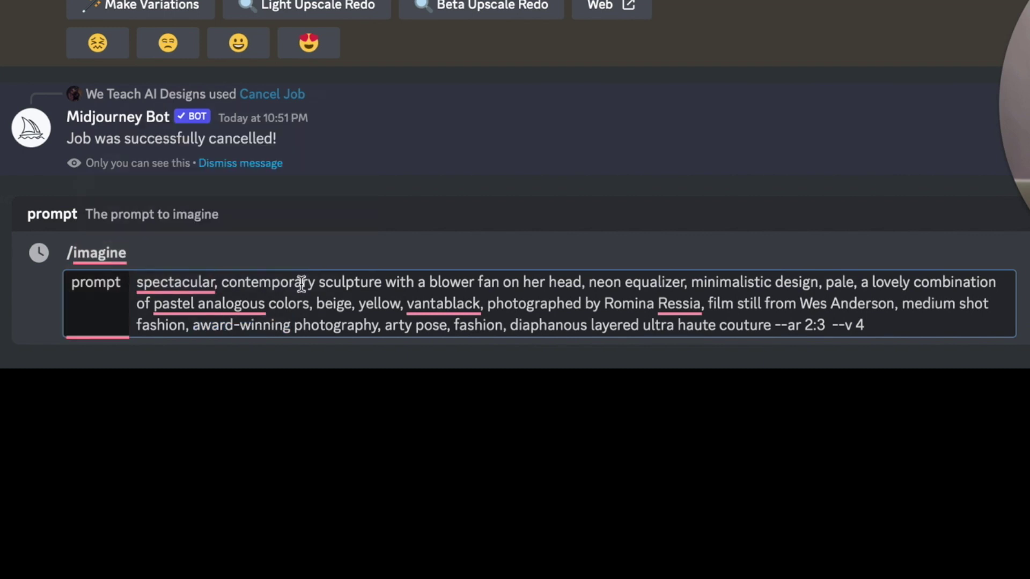
Insert 'african american woman' and a comma after 'spectacular' in the prompt.
{"action": "type", "text": ","}
{"action": "key", "text": "Left"}
{"action": "type", "text": "af"}
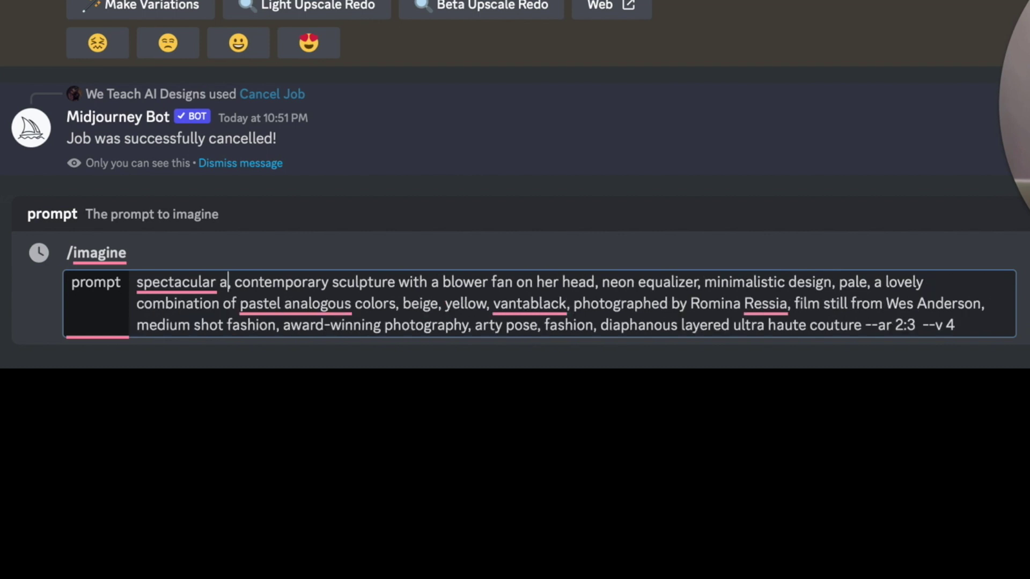
{"action": "type", "text": "rican am"}
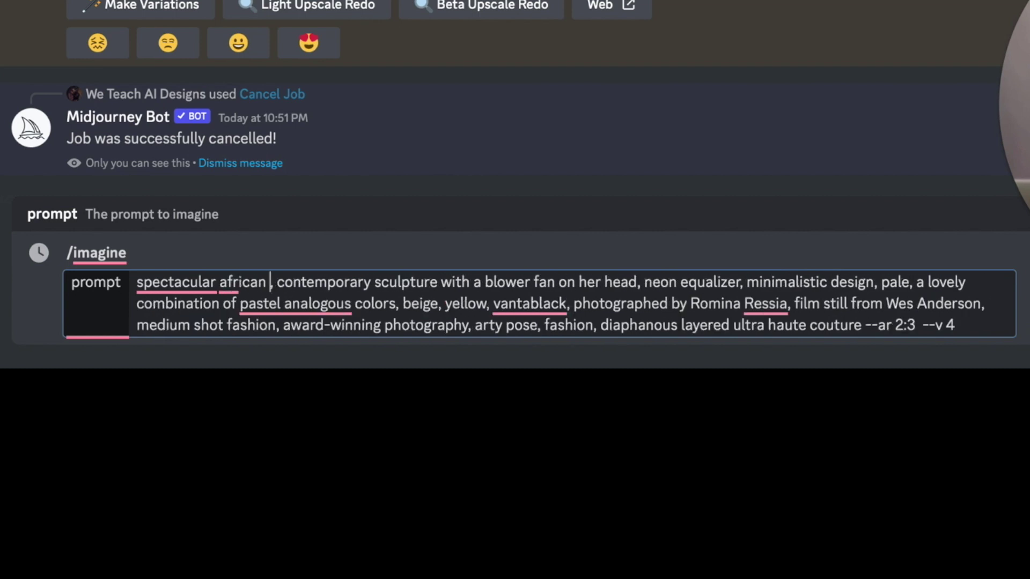
{"action": "type", "text": "erican "}
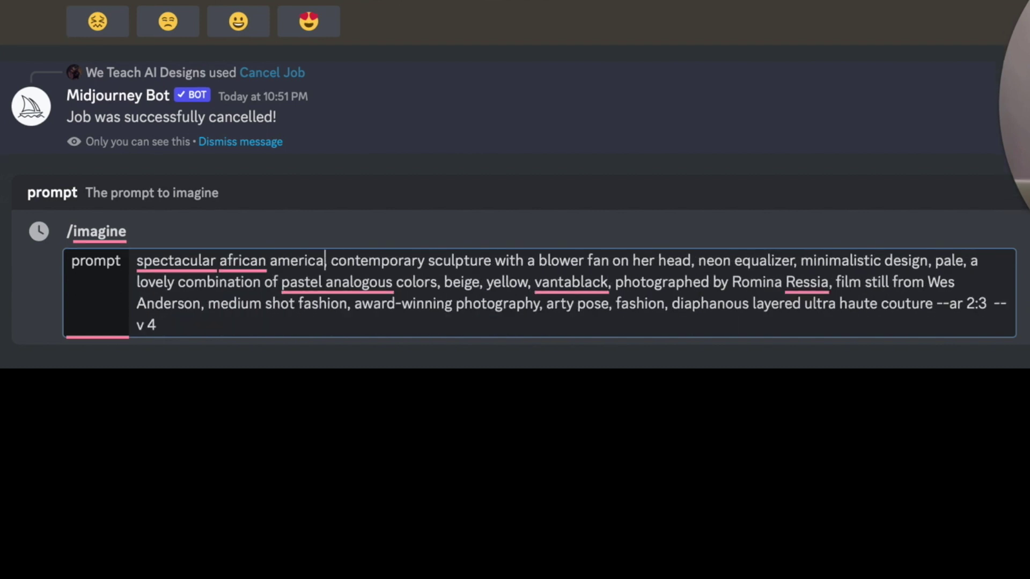
{"action": "type", "text": "woman"}
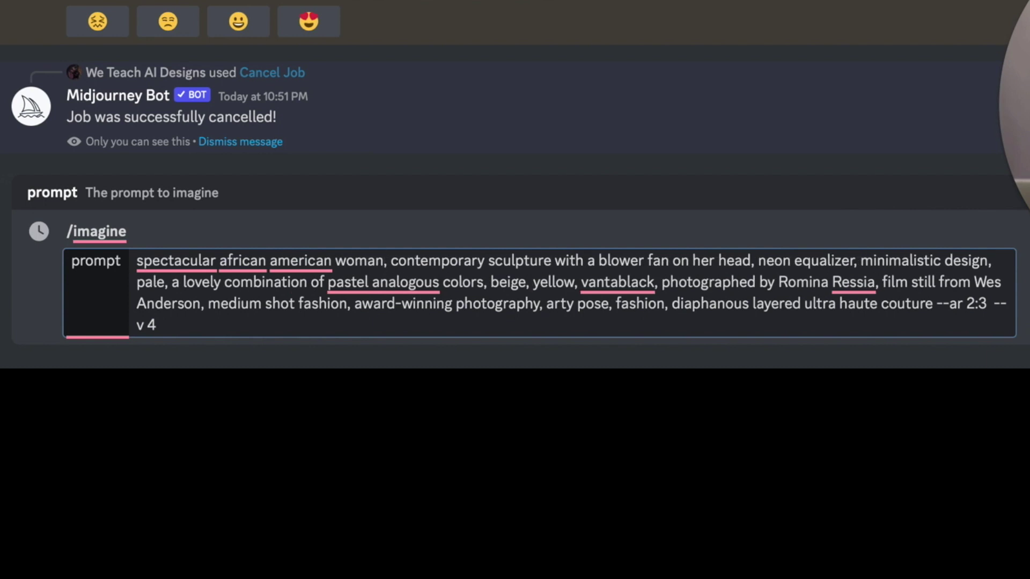
{"action": "mouse_move", "coordinate": [228, 266]}
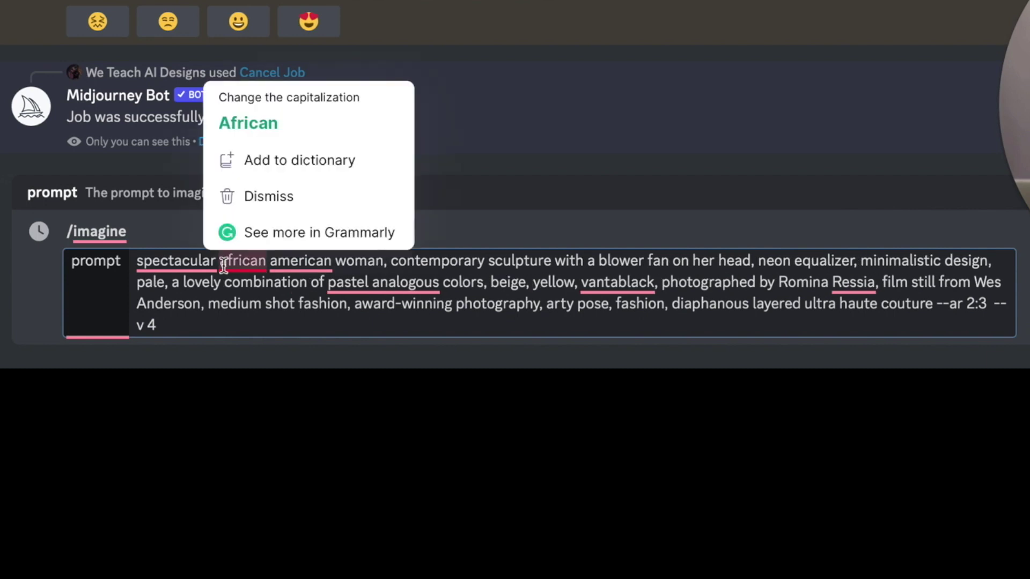
{"action": "left_click", "coordinate": [217, 261]}
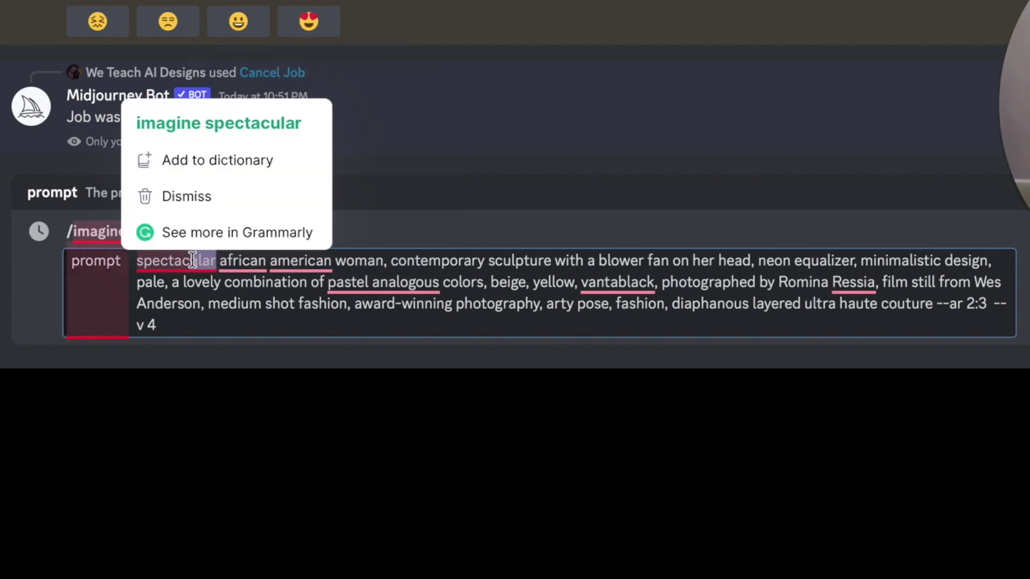
{"action": "mouse_move", "coordinate": [236, 261]}
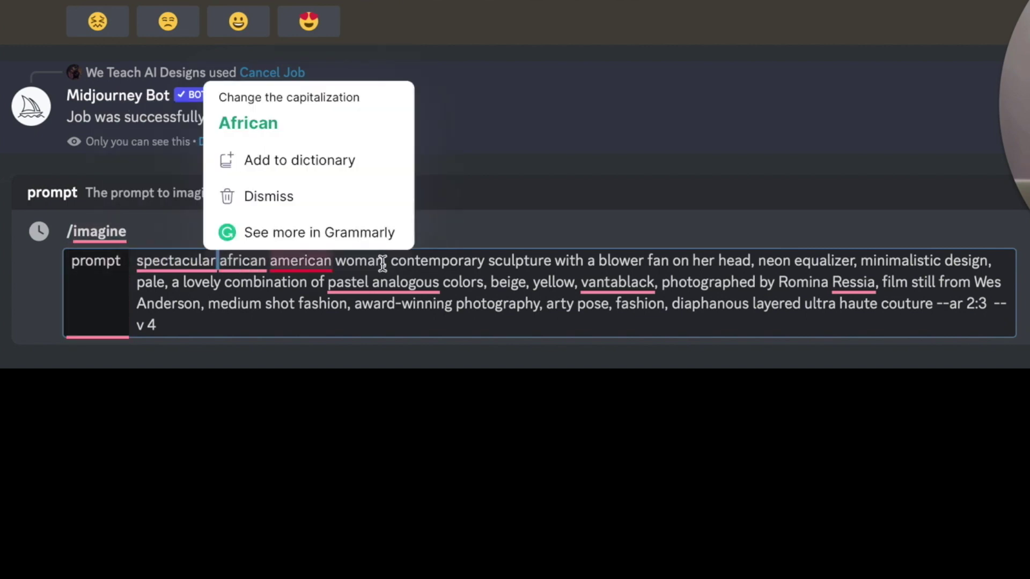
{"action": "mouse_move", "coordinate": [391, 282]}
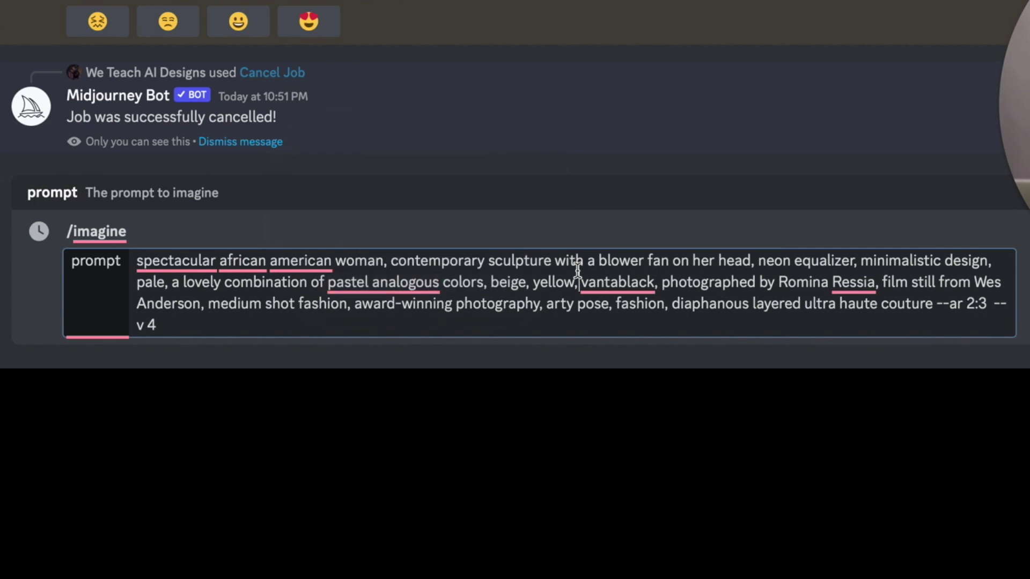
Submit the edited /imagine prompt and wait for the bot's 2x2 grid.
{"action": "mouse_move", "coordinate": [652, 276]}
{"action": "key", "text": "Return"}
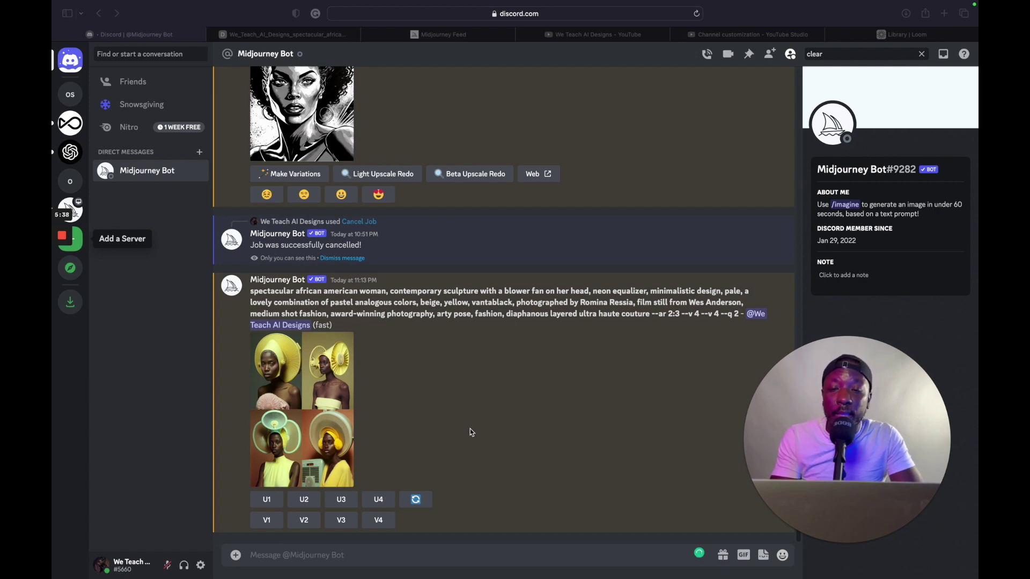
Open the grid's full-size original in a new tab and compare it with the feed image.
{"action": "left_click", "coordinate": [335, 422]}
{"action": "left_click", "coordinate": [322, 409]}
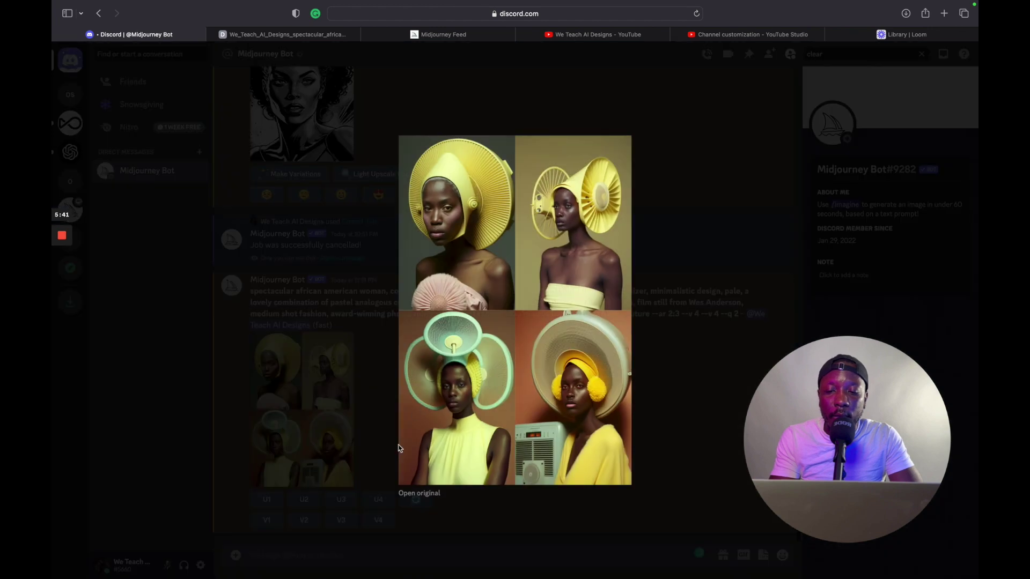
{"action": "left_click", "coordinate": [411, 494]}
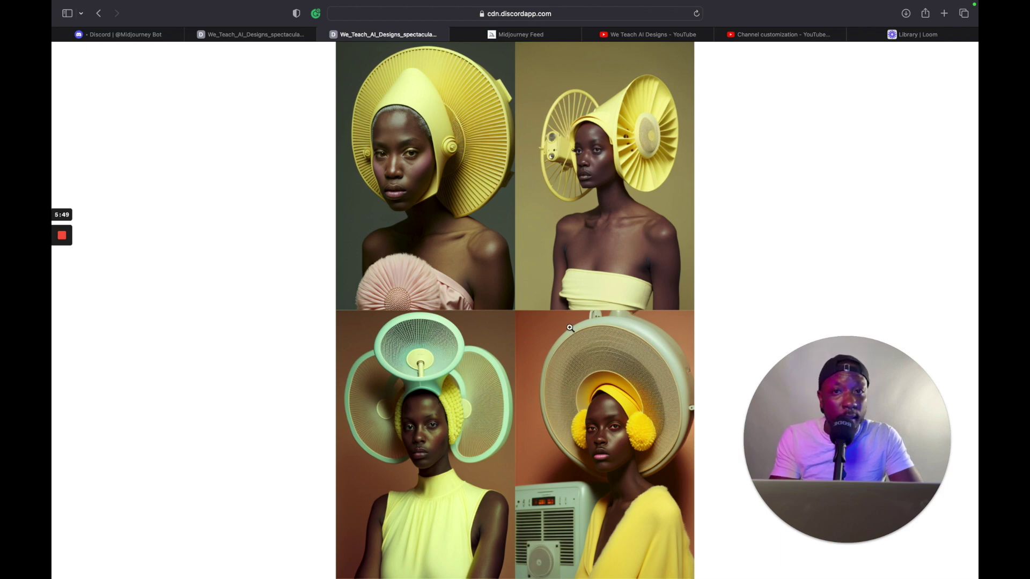
{"action": "left_click", "coordinate": [523, 35]}
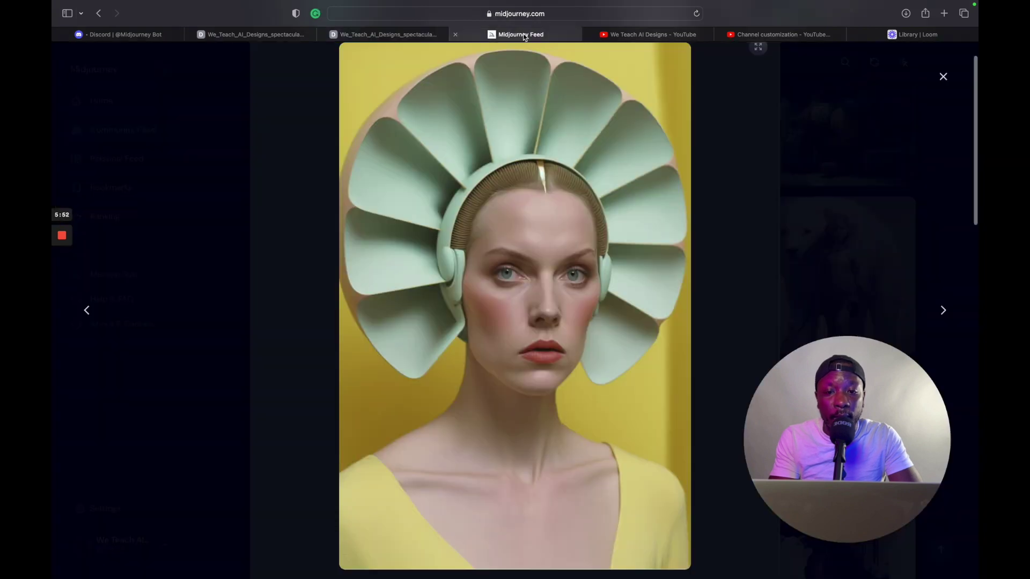
{"action": "left_click", "coordinate": [396, 35]}
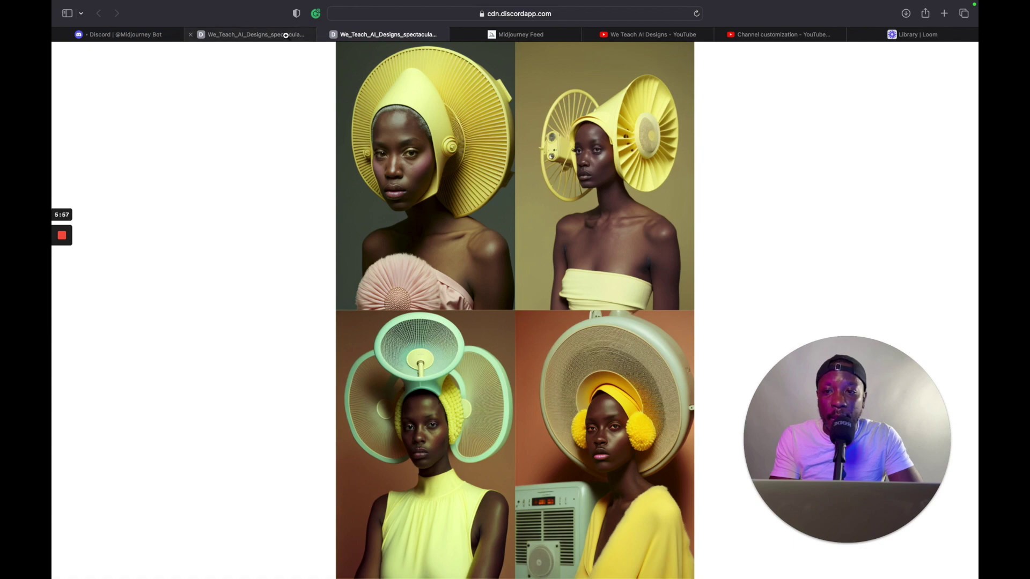
{"action": "left_click", "coordinate": [125, 35]}
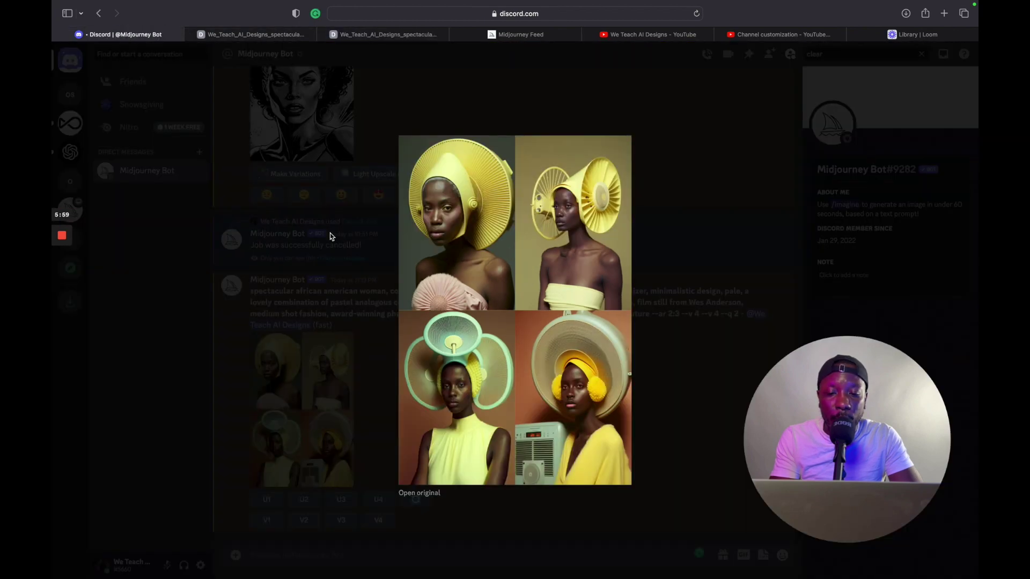
{"action": "left_click", "coordinate": [308, 330]}
{"action": "scroll", "coordinate": [308, 330], "scroll_direction": "up", "scroll_amount": 3}
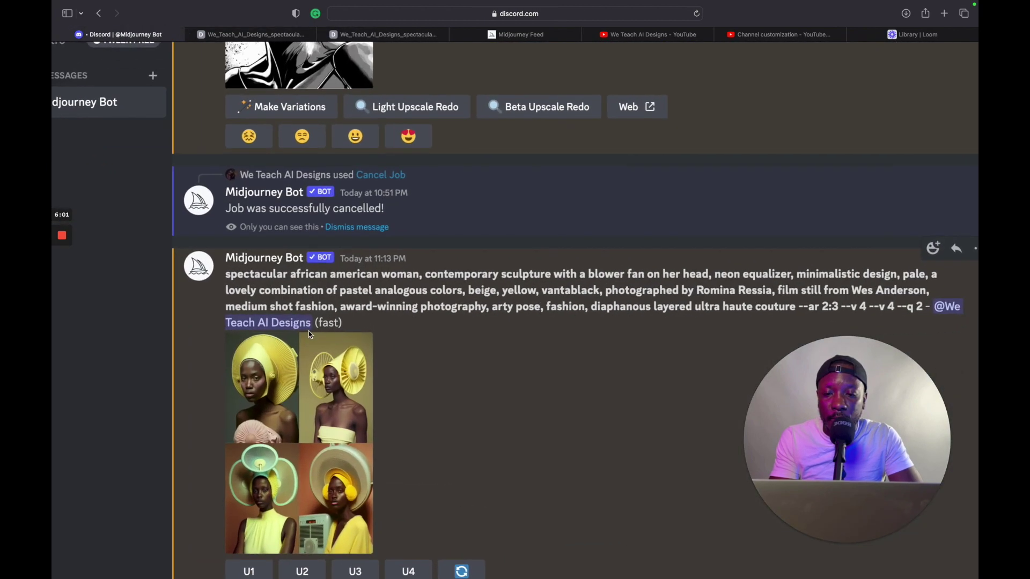
Scroll across the submitted prompt and reset the chat page zoom to default.
{"action": "scroll", "coordinate": [440, 310], "scroll_direction": "right", "scroll_amount": 1}
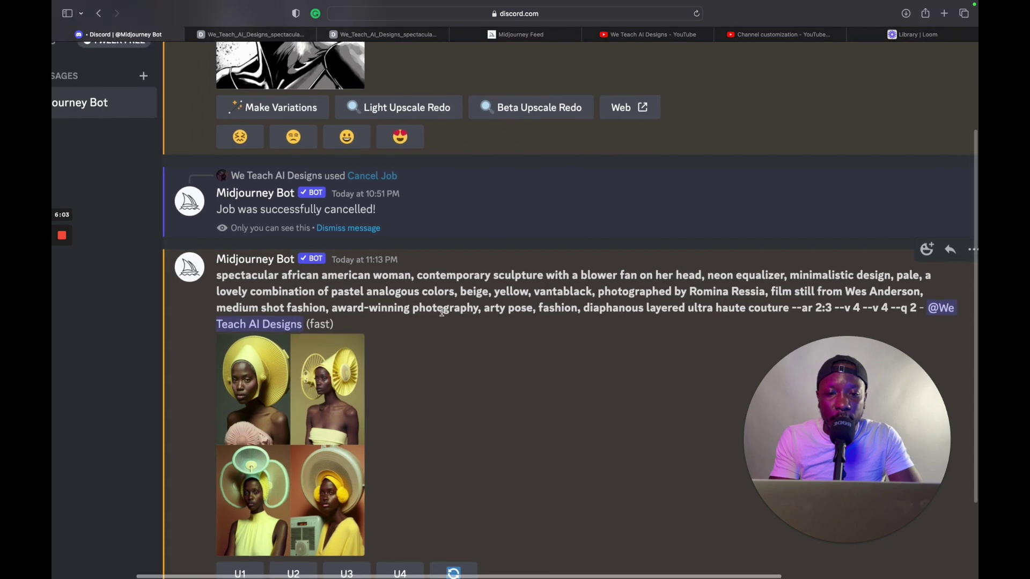
{"action": "scroll", "coordinate": [442, 312], "scroll_direction": "right", "scroll_amount": 2}
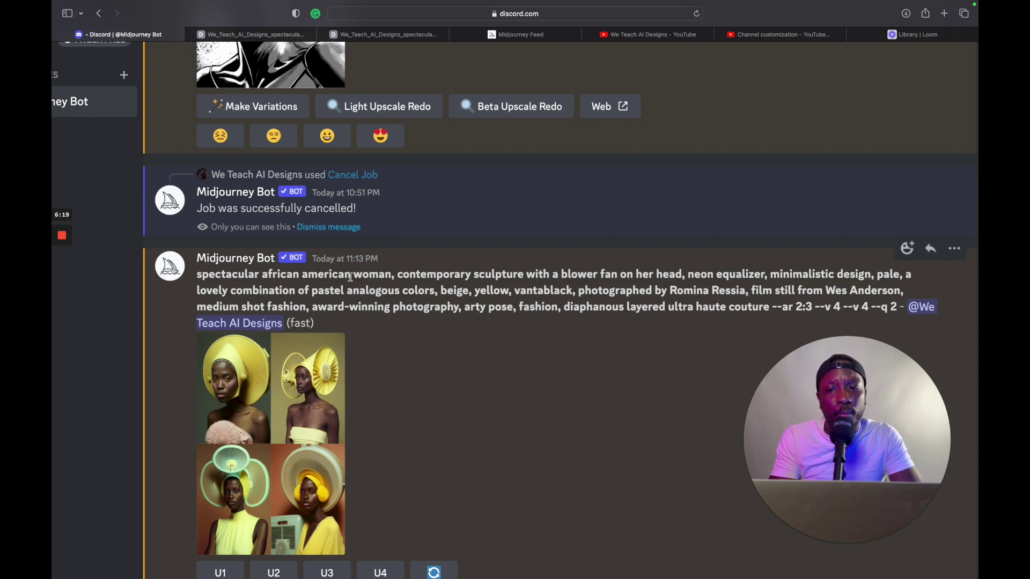
{"action": "key", "text": "super+0"}
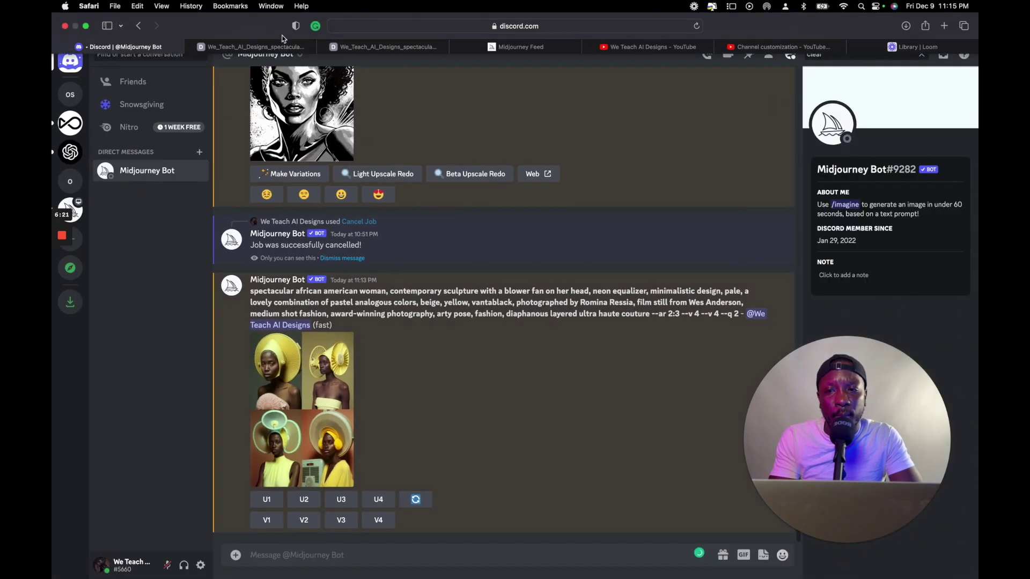
Switch to the Safari tab showing the full-size four-portrait fan-sculpture image.
{"action": "left_click", "coordinate": [284, 46]}
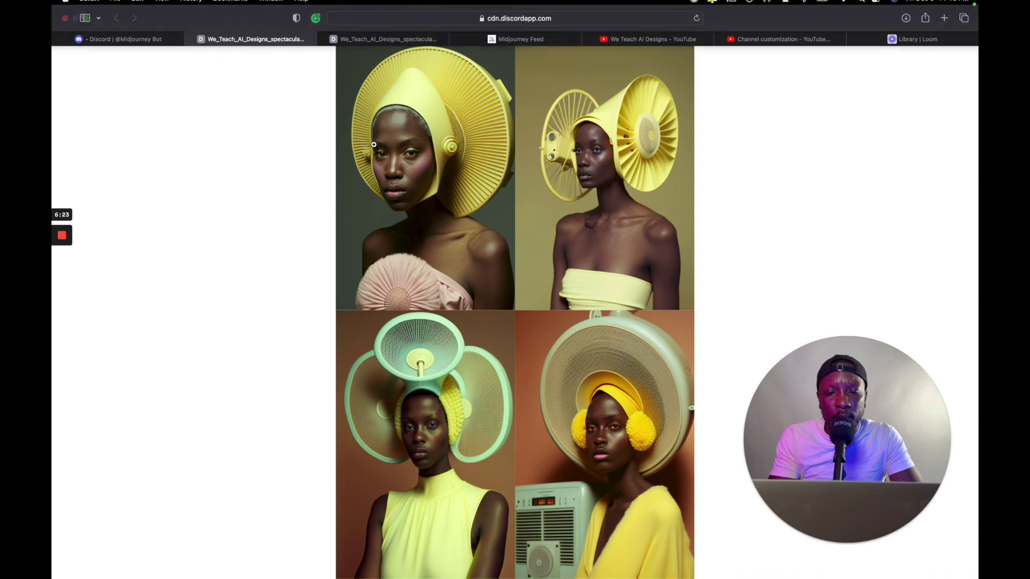